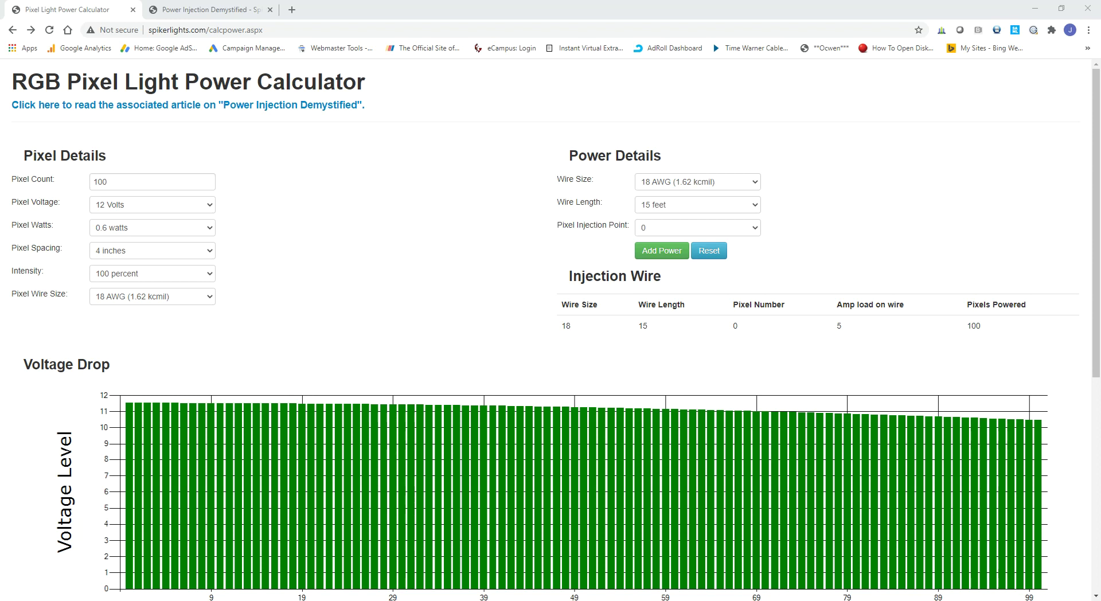
# Step: Skim the Power Injection Demystified article down to the common ground diagram, and return to the Pixel Light Power Calculator page
pyautogui.click(198, 12)
pyautogui.scroll(-2, 422, 442)
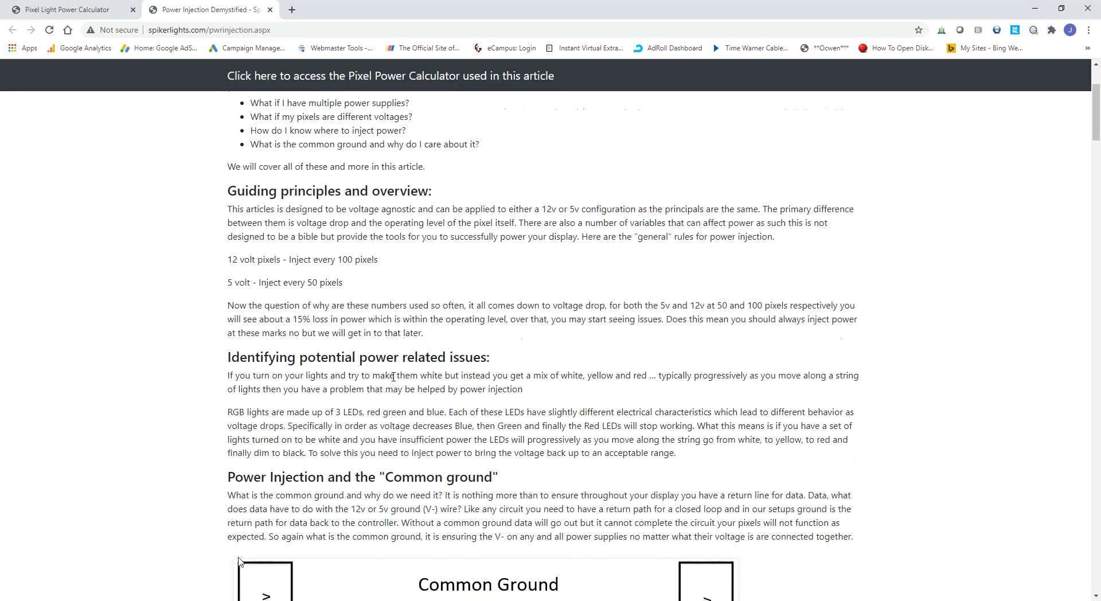
pyautogui.scroll(-8, 393, 377)
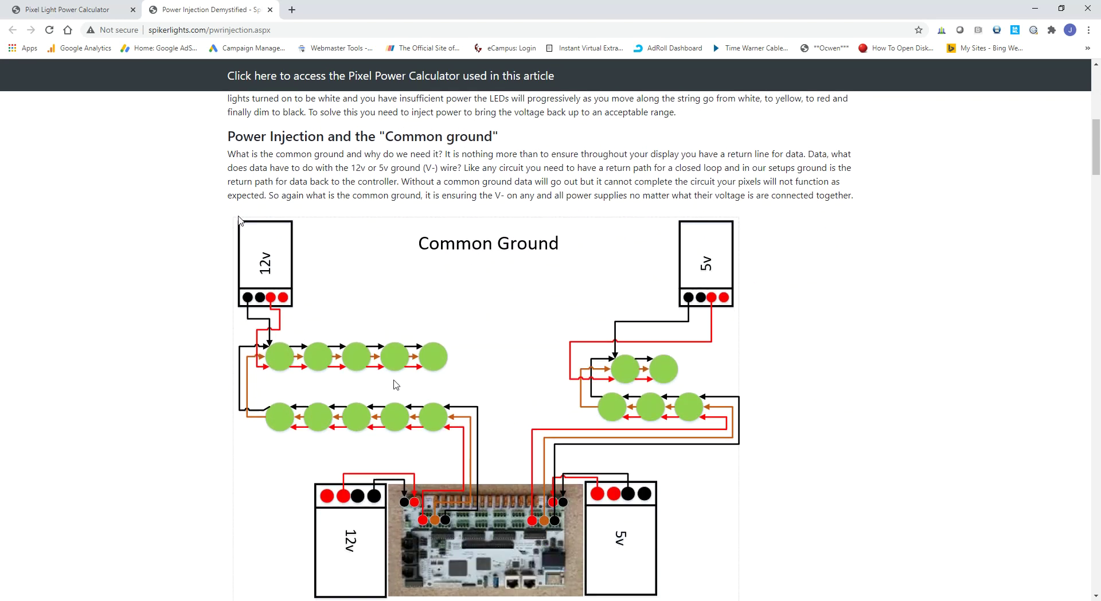
pyautogui.scroll(-3, 394, 385)
pyautogui.scroll(13, 384, 367)
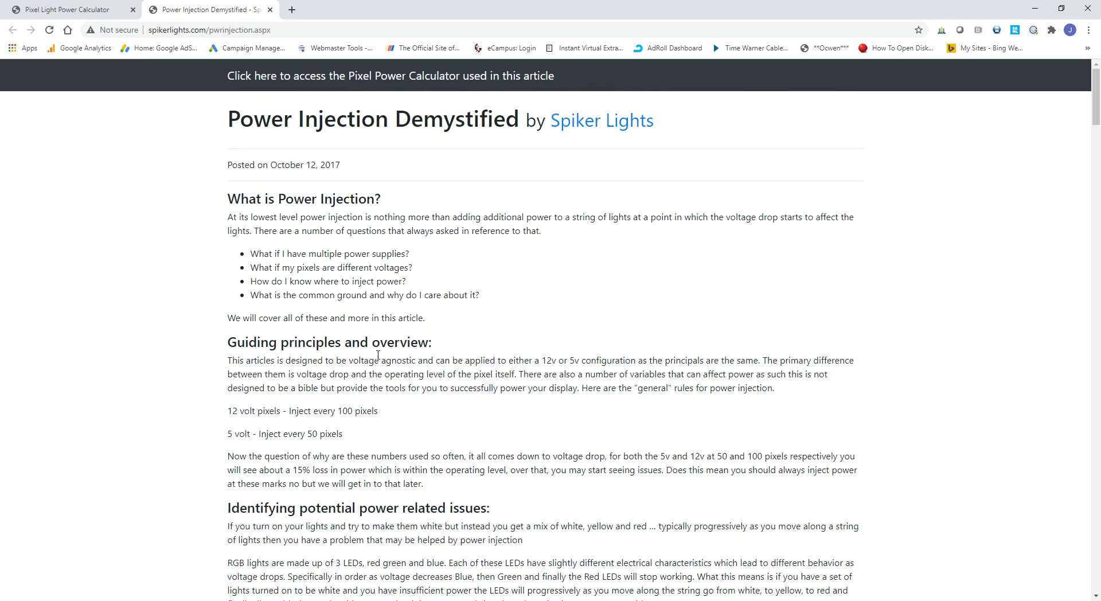
pyautogui.click(79, 10)
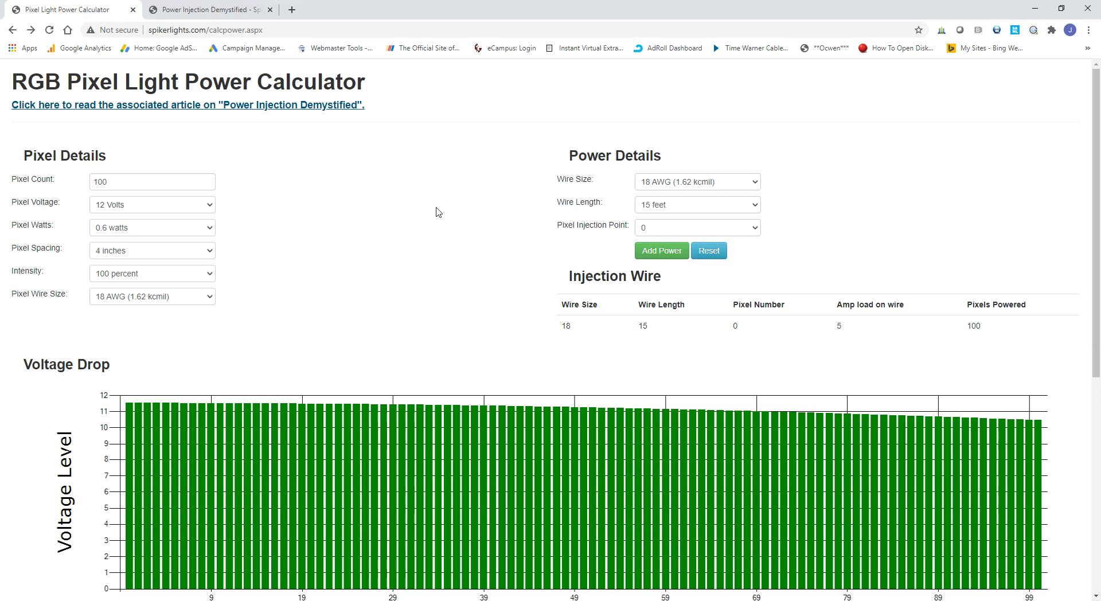
# Step: Set the pixel voltage to 5 Volts and the intensity to 30 percent
pyautogui.click(151, 211)
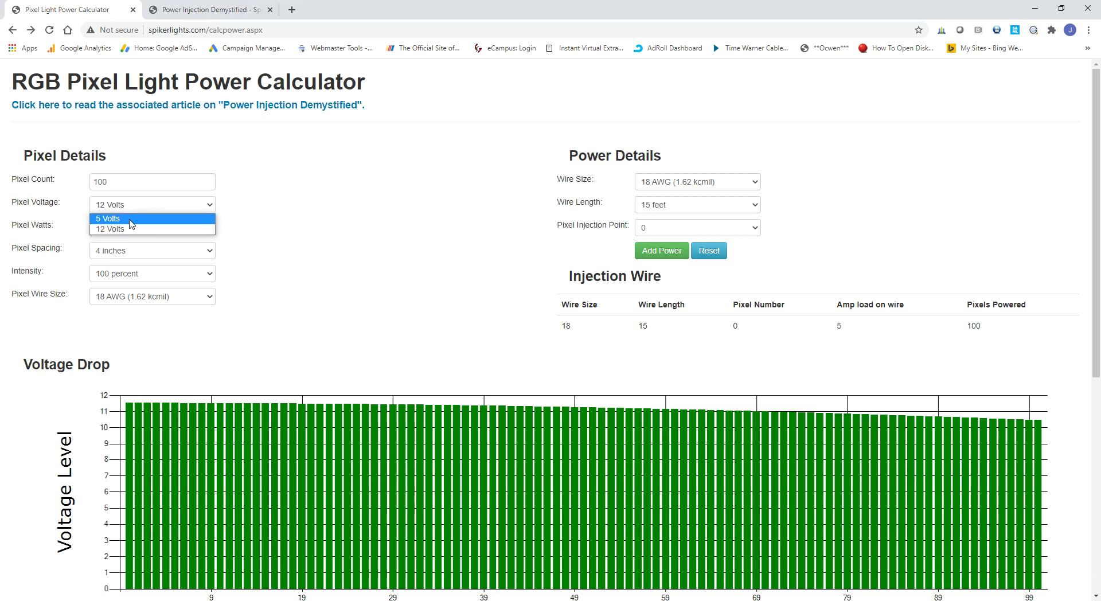
pyautogui.click(131, 218)
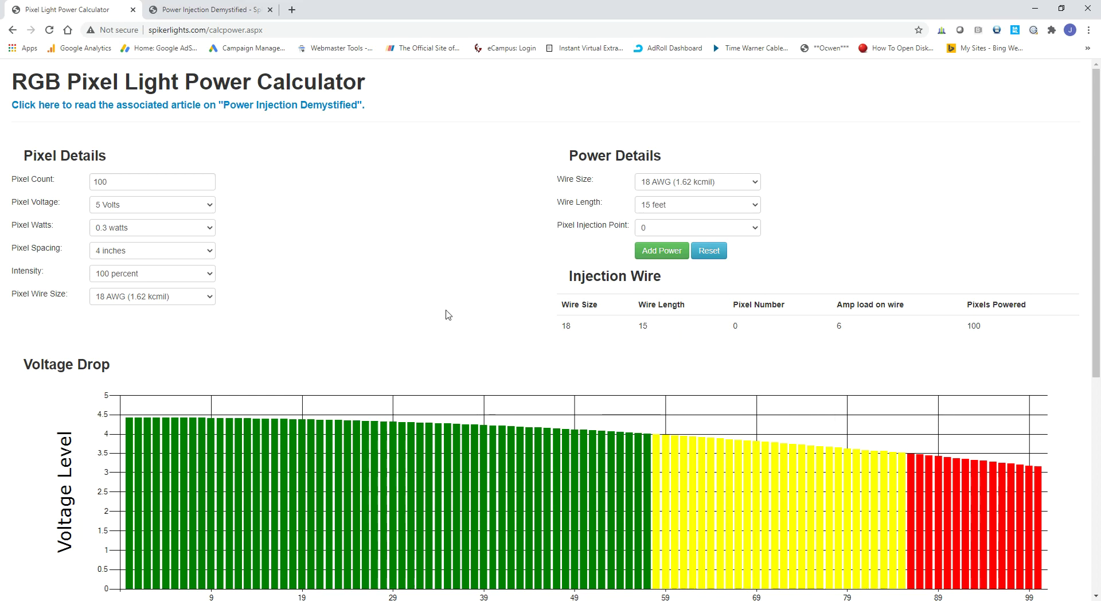
pyautogui.click(177, 279)
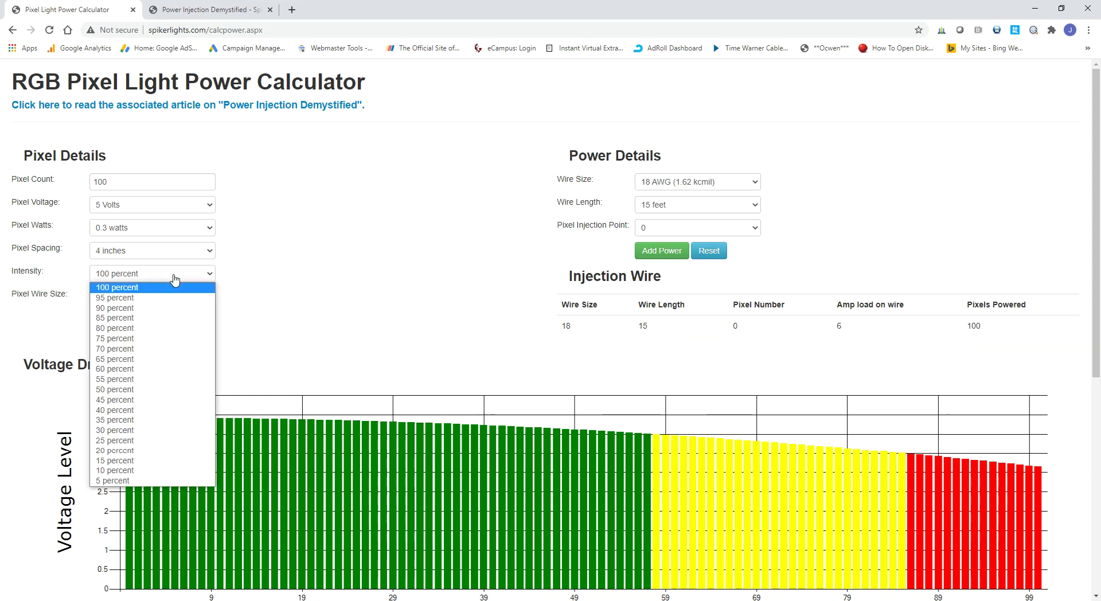
pyautogui.click(145, 434)
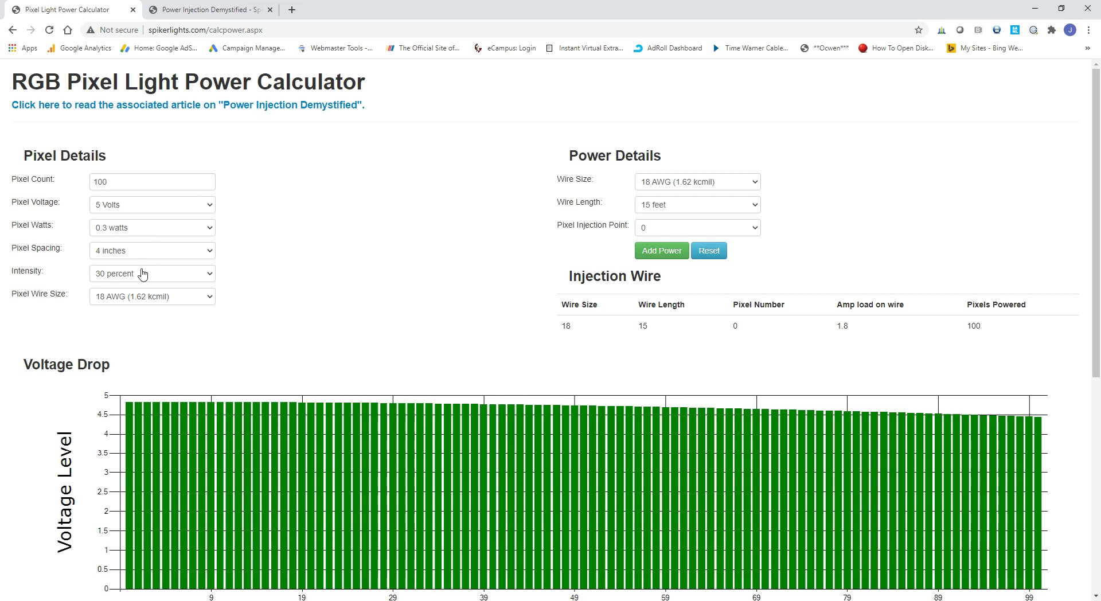
# Step: Set the pixel voltage to 12 Volts and the intensity to 100 percent
pyautogui.click(201, 207)
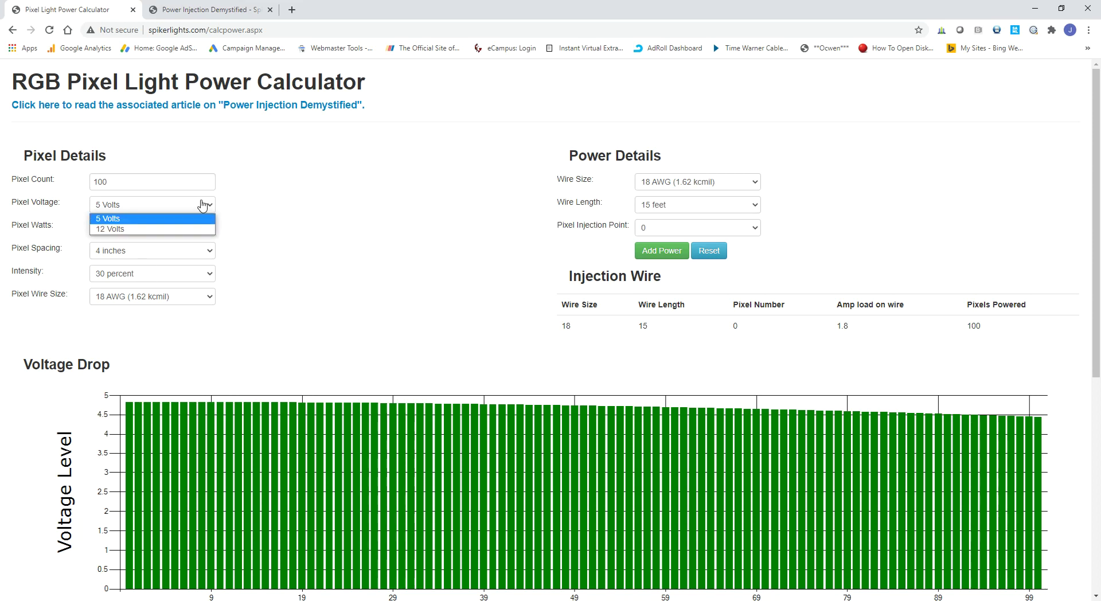
pyautogui.click(136, 230)
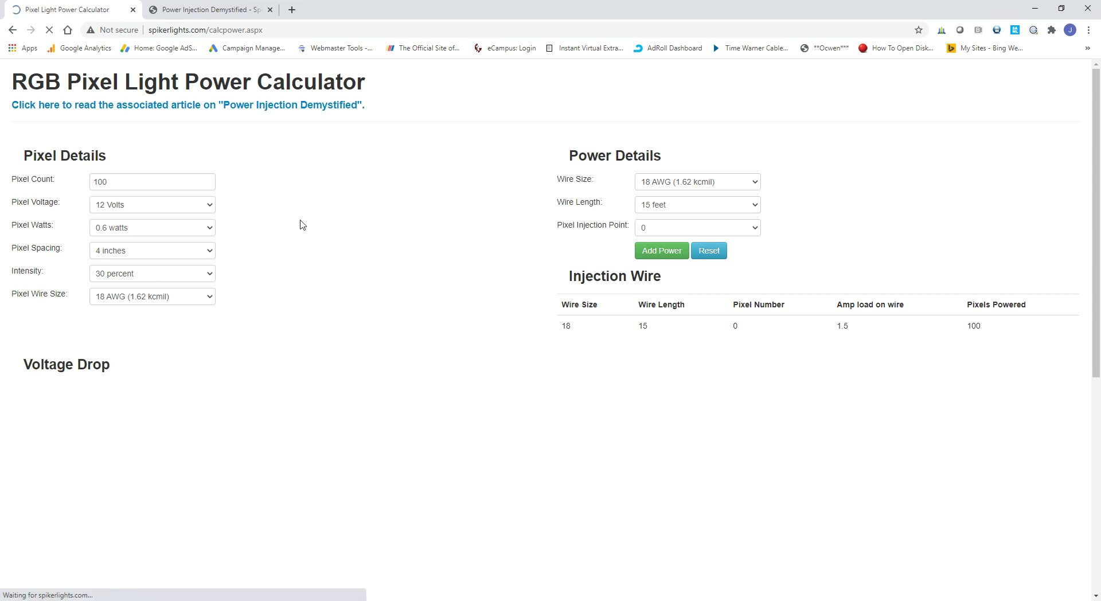
pyautogui.click(206, 273)
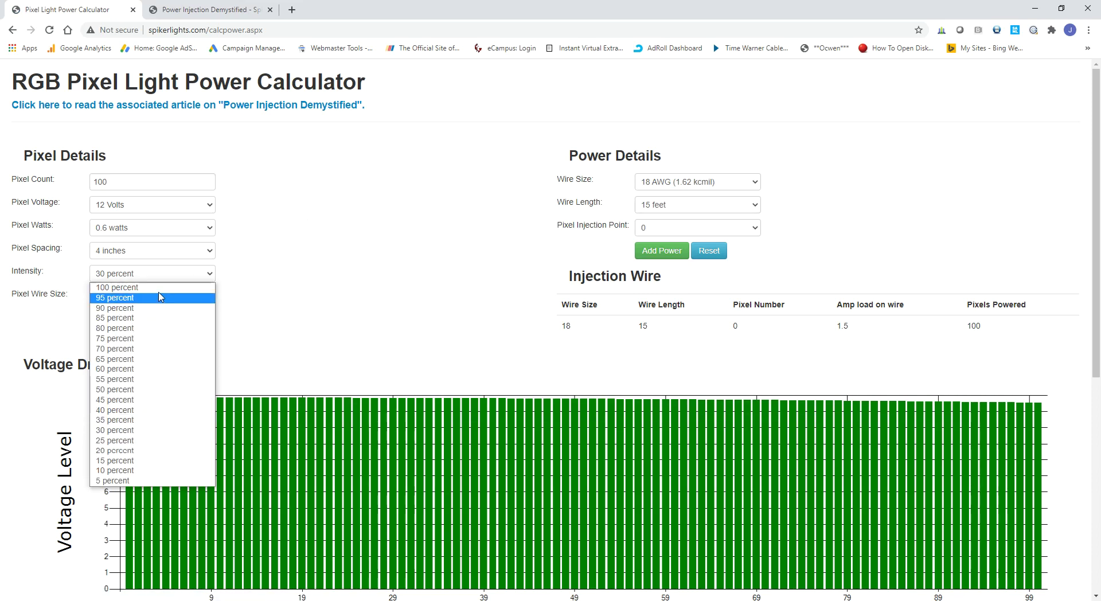
pyautogui.click(157, 296)
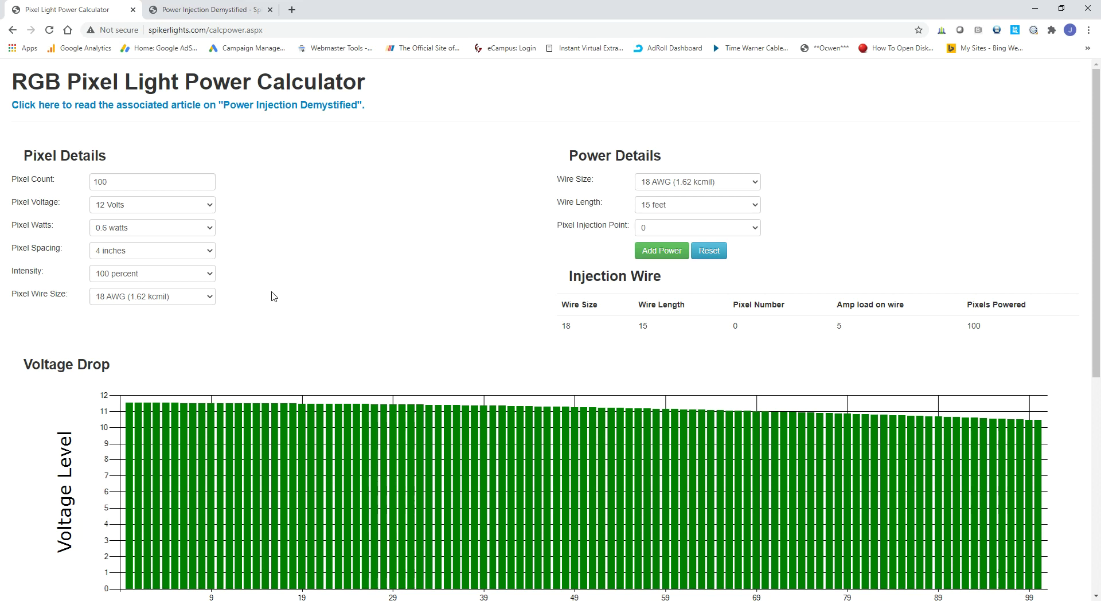
# Step: Switch to the F40D controller port layout, examine the GE XLS 1 model's details and Pixel Port 1, and return to the power calculator
pyautogui.hotkey('alt', 'Tab')
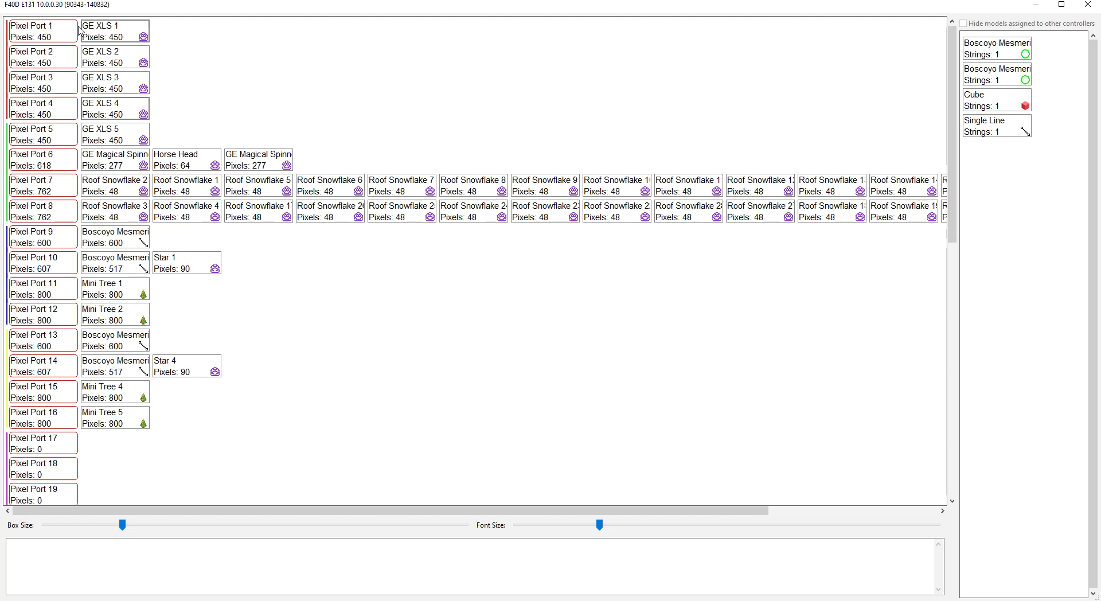
pyautogui.moveTo(107, 30)
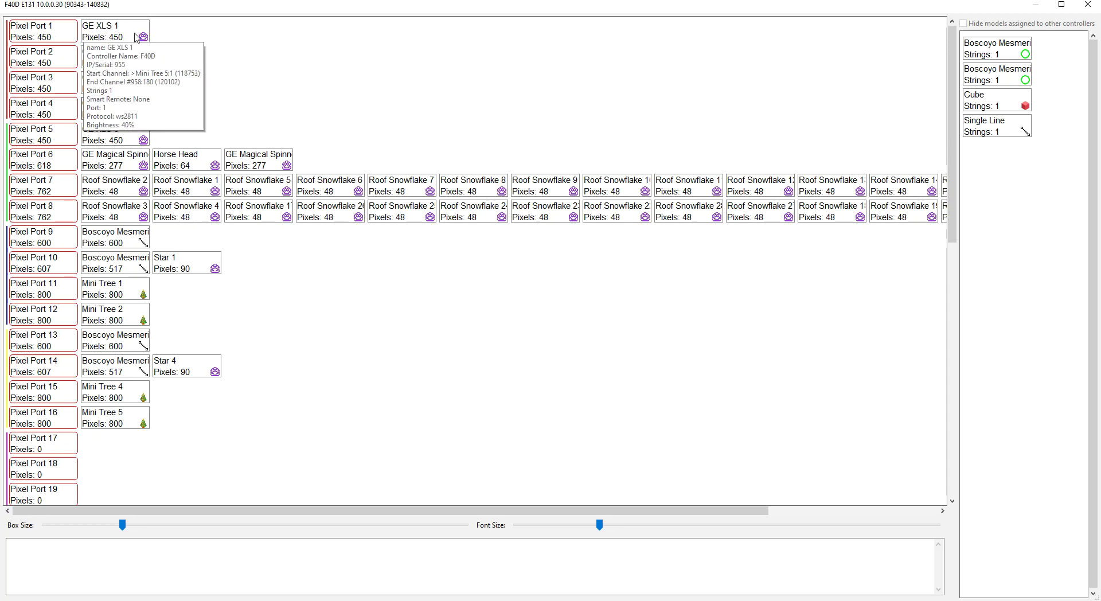
pyautogui.moveTo(51, 38)
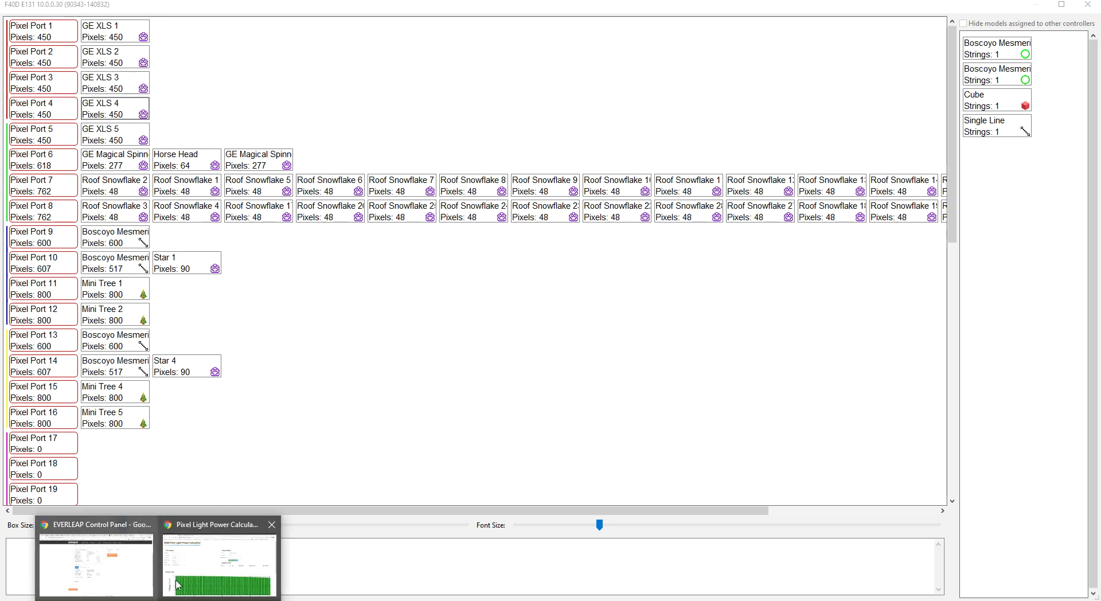
pyautogui.click(177, 585)
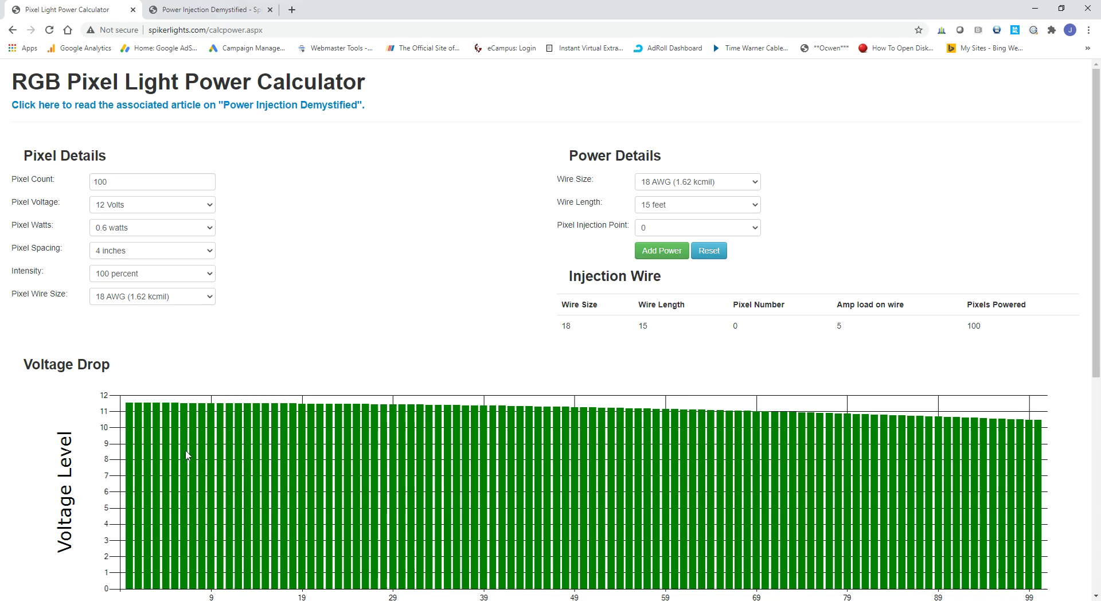
# Step: Set the pixel count to 450 and reduce the intensity to 30 percent
pyautogui.doubleClick(137, 178)
pyautogui.write('450')
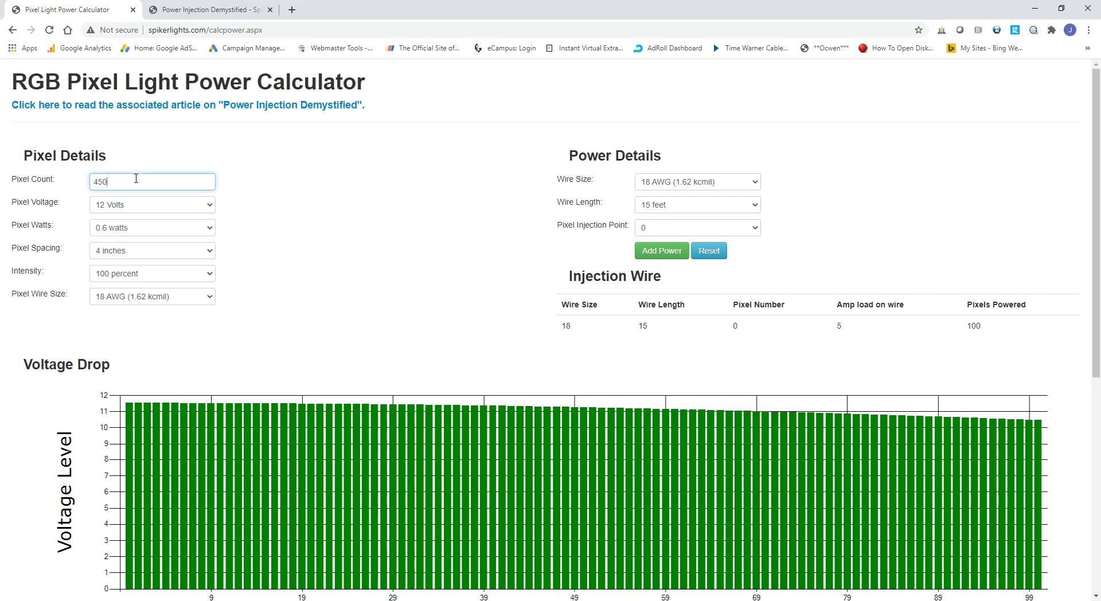
pyautogui.click(326, 206)
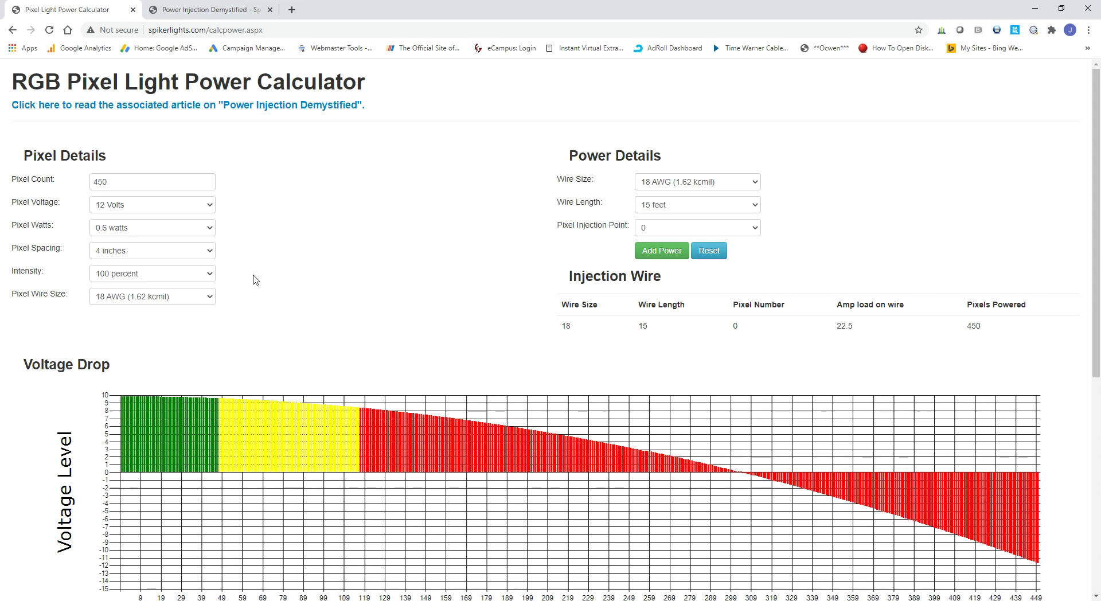
pyautogui.click(203, 277)
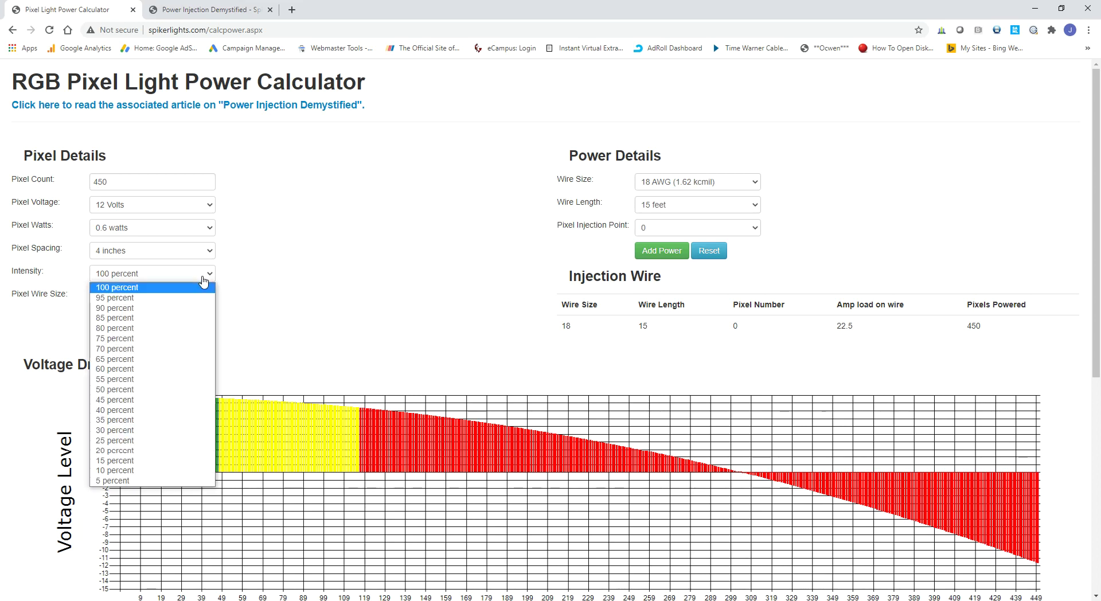
pyautogui.click(149, 431)
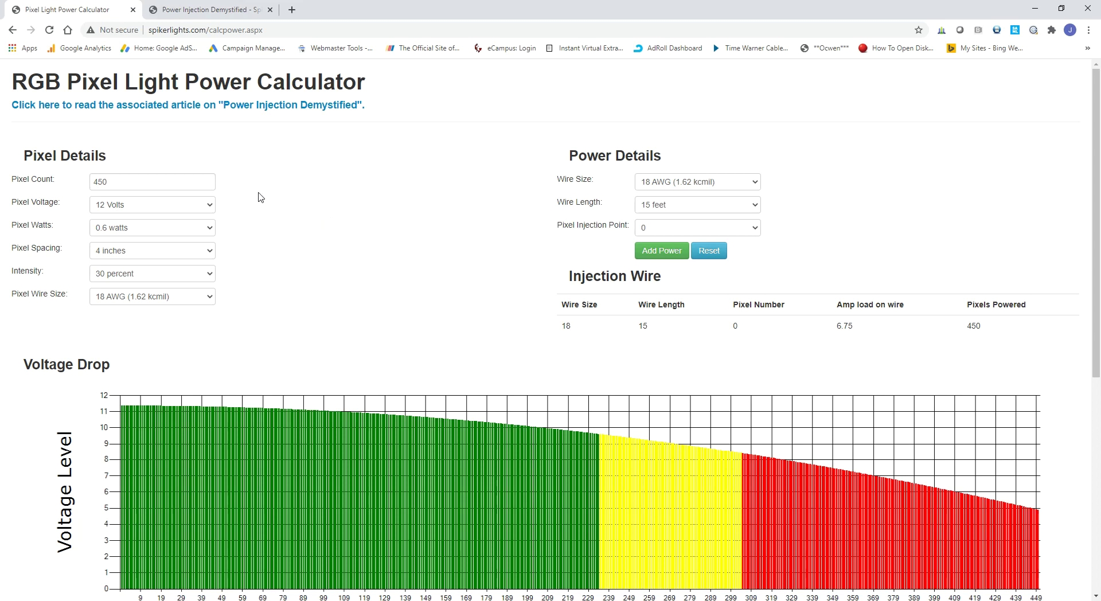
# Step: Set the pixel count to 225 and examine the updated voltage drop chart
pyautogui.doubleClick(114, 180)
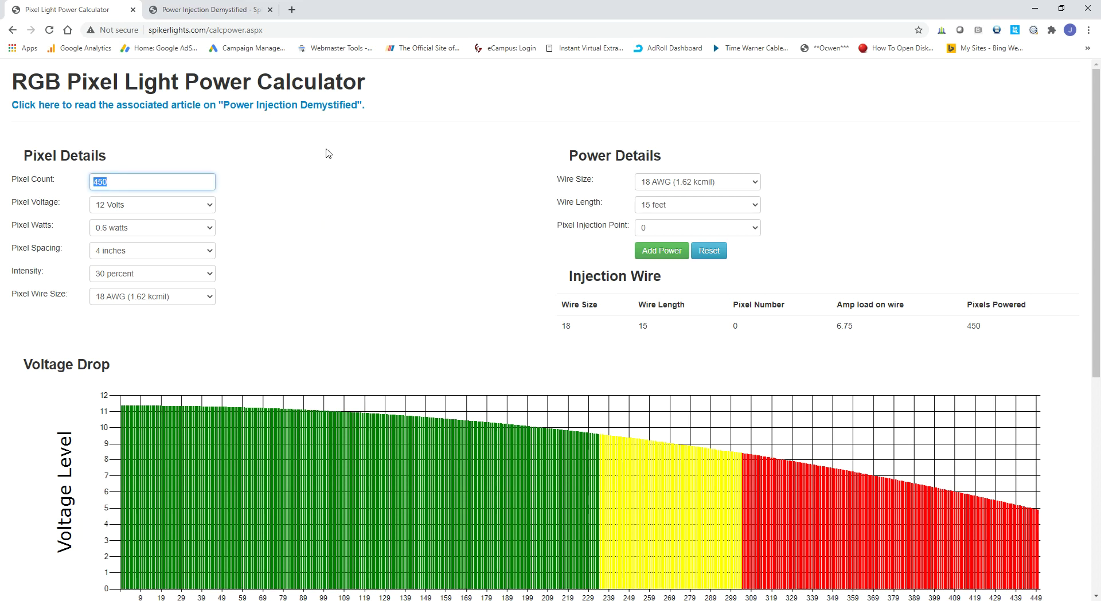
pyautogui.write('225')
pyautogui.press('Return')
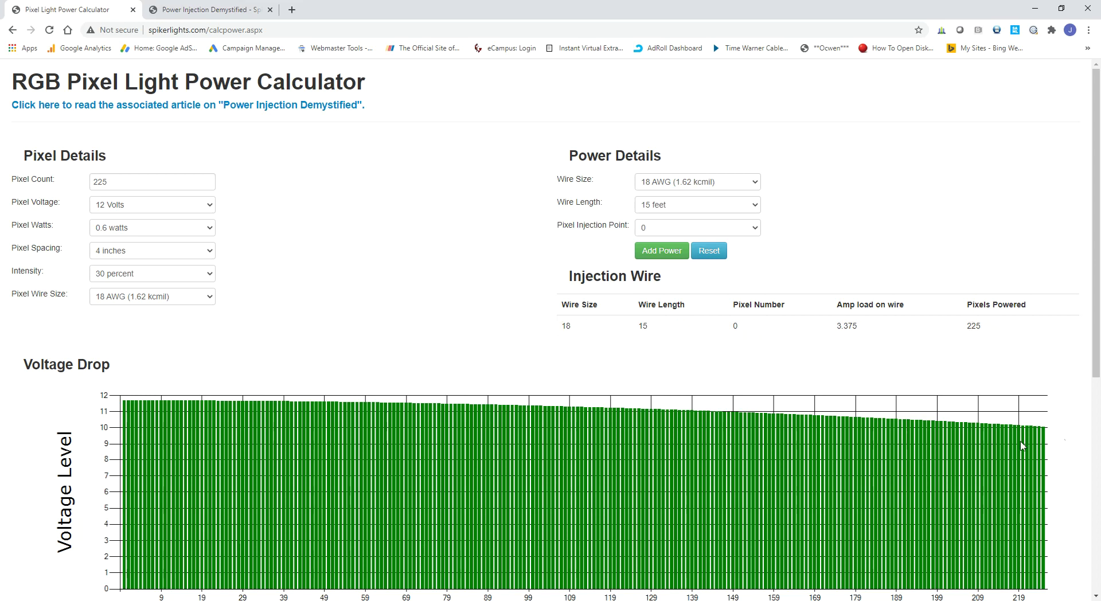
pyautogui.scroll(-3, 1032, 453)
pyautogui.scroll(3, 1027, 456)
# Step: Set the pixel count to 450 and the intensity to 100 percent
pyautogui.doubleClick(124, 184)
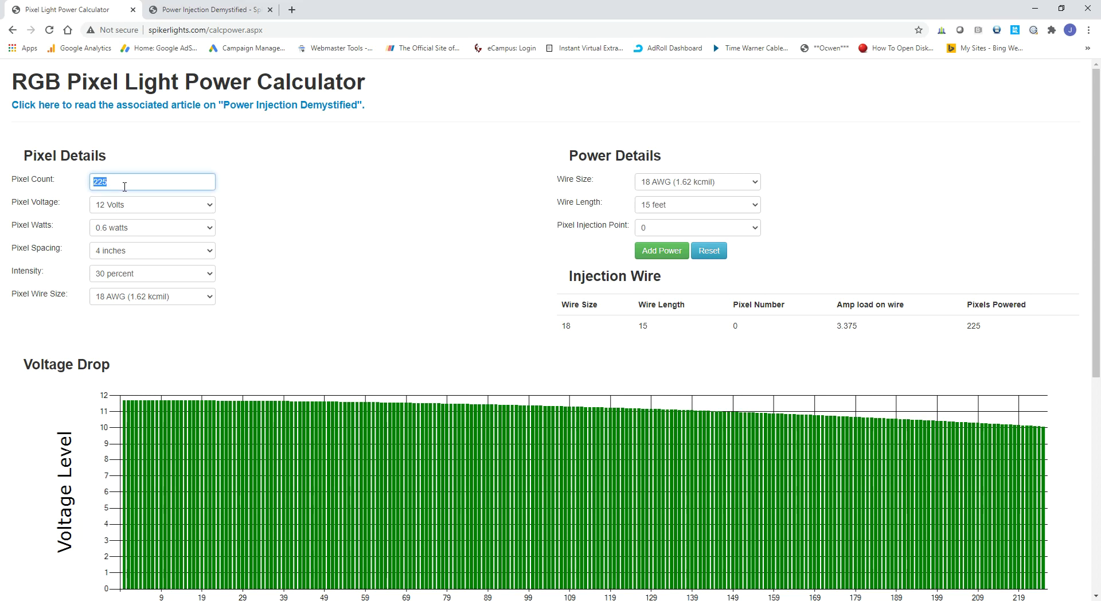
pyautogui.write('450')
pyautogui.click(293, 241)
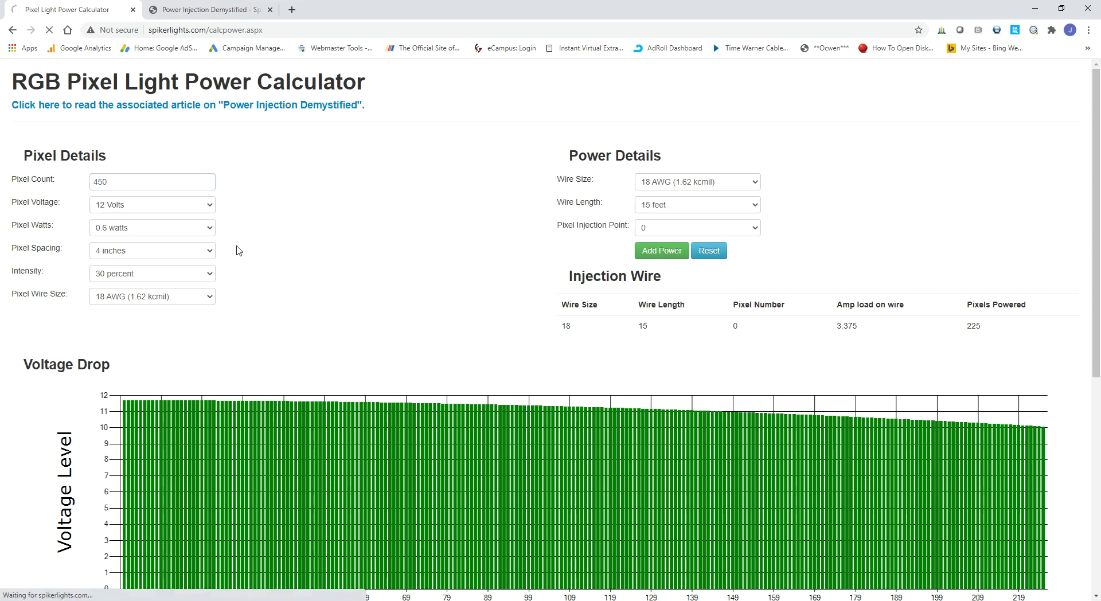
pyautogui.click(189, 279)
pyautogui.click(150, 289)
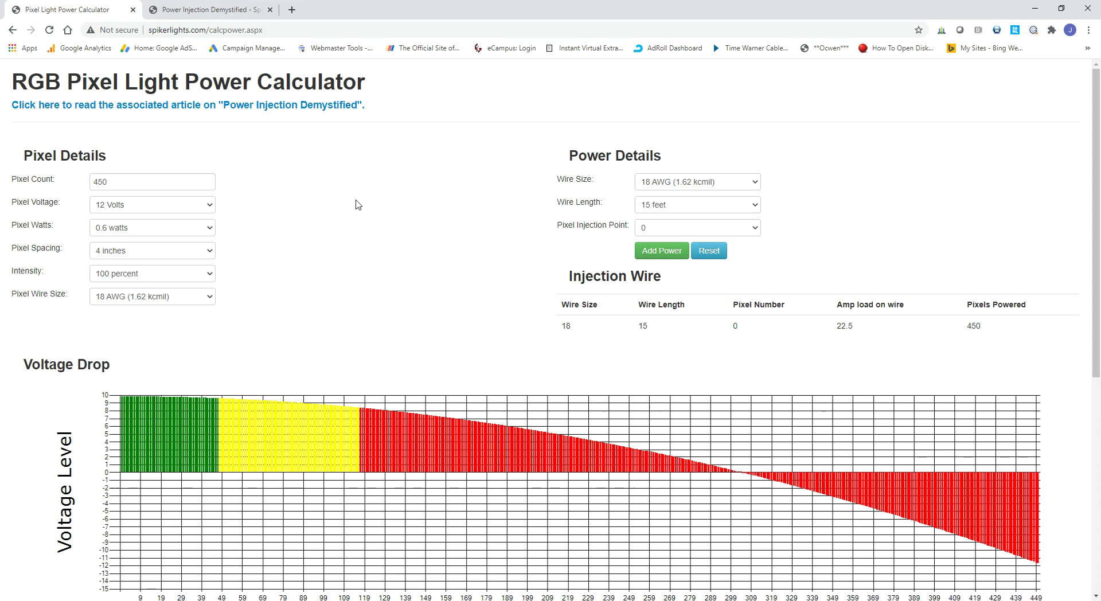
# Step: Add a power injection wire at pixel 100
pyautogui.click(751, 228)
pyautogui.scroll(-15, 717, 333)
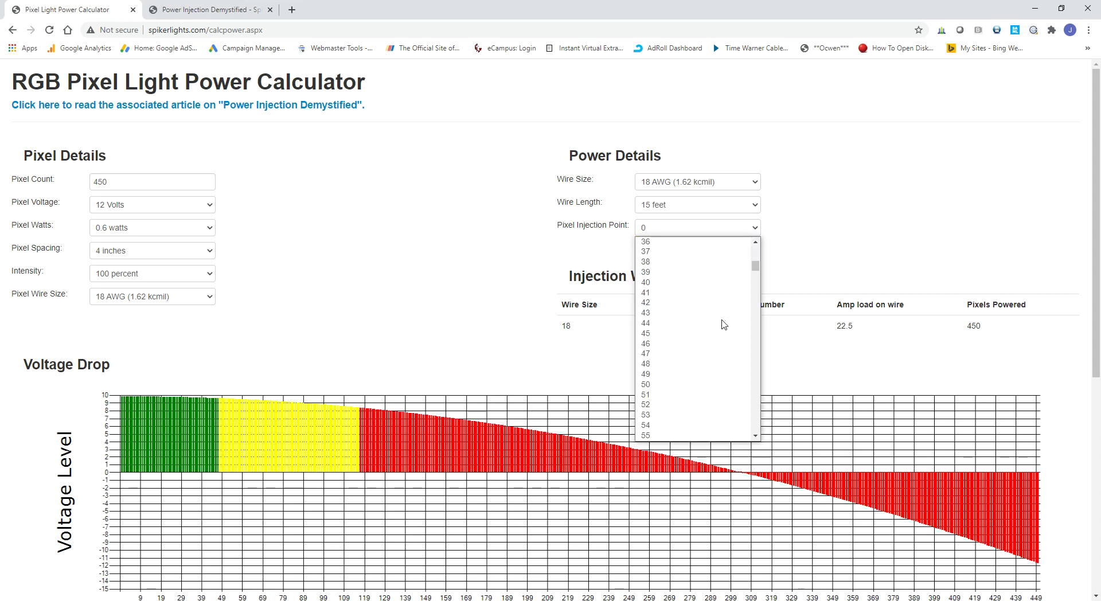
pyautogui.scroll(3, 711, 349)
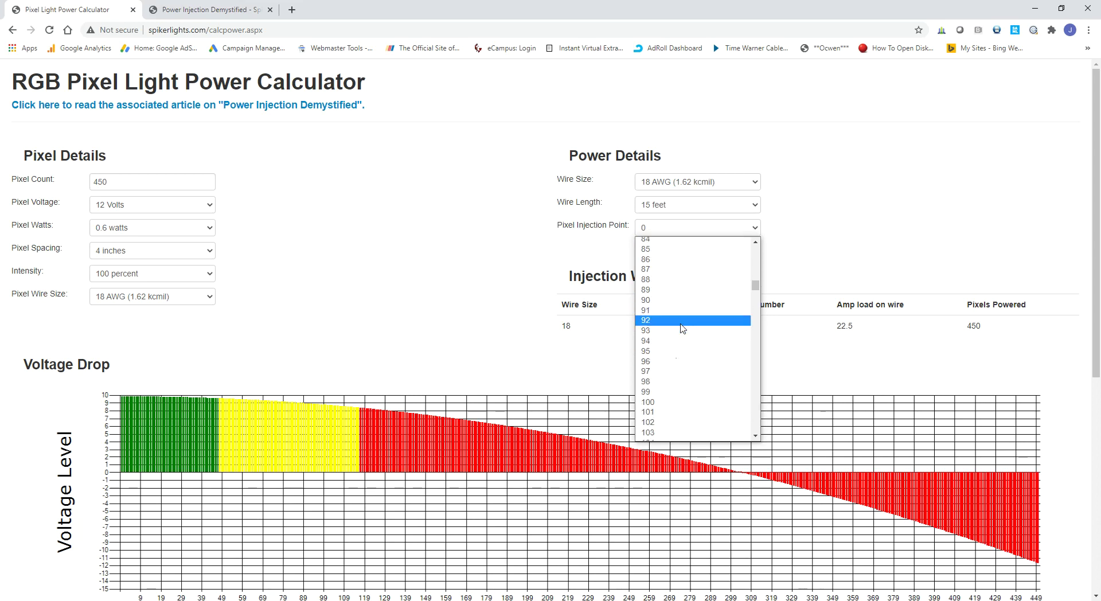
pyautogui.click(672, 402)
pyautogui.click(661, 251)
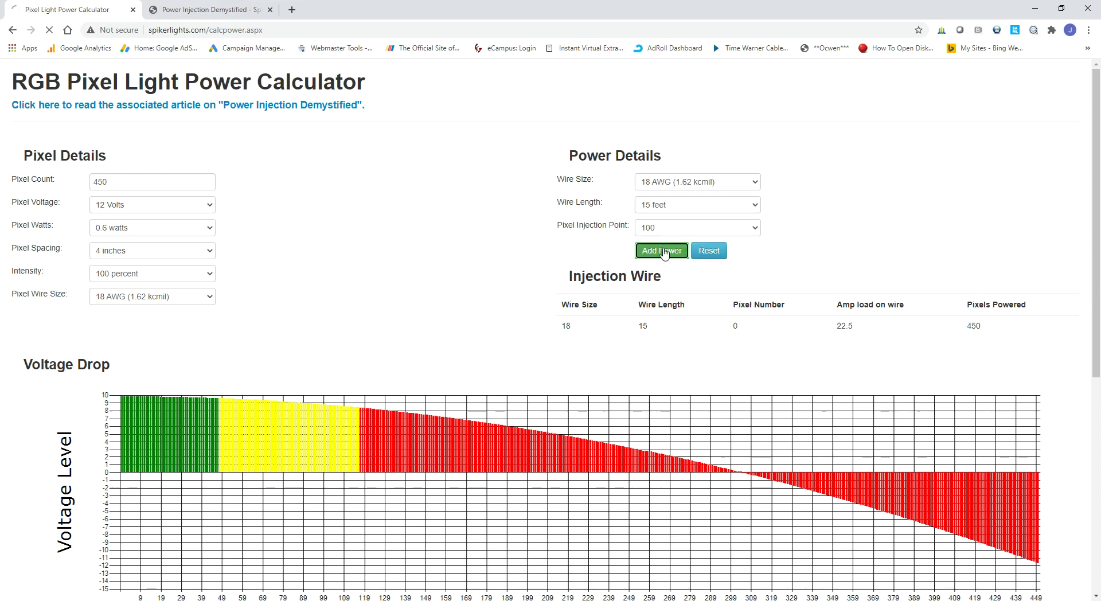
# Step: Add another power injection wire at pixel 200
pyautogui.click(743, 234)
pyautogui.scroll(-8, 700, 339)
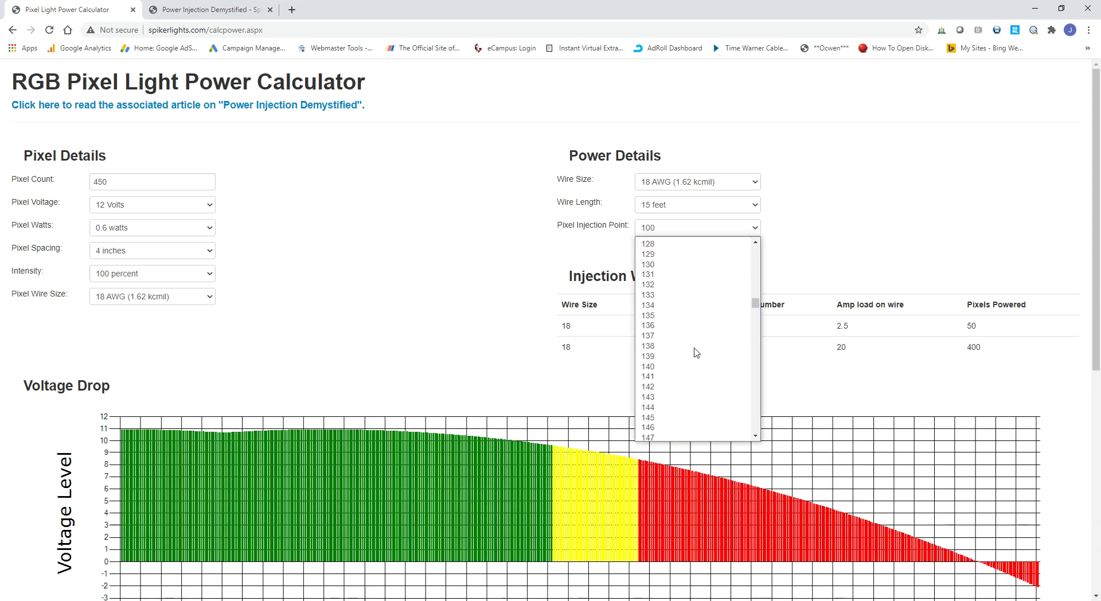
pyautogui.scroll(-6, 688, 362)
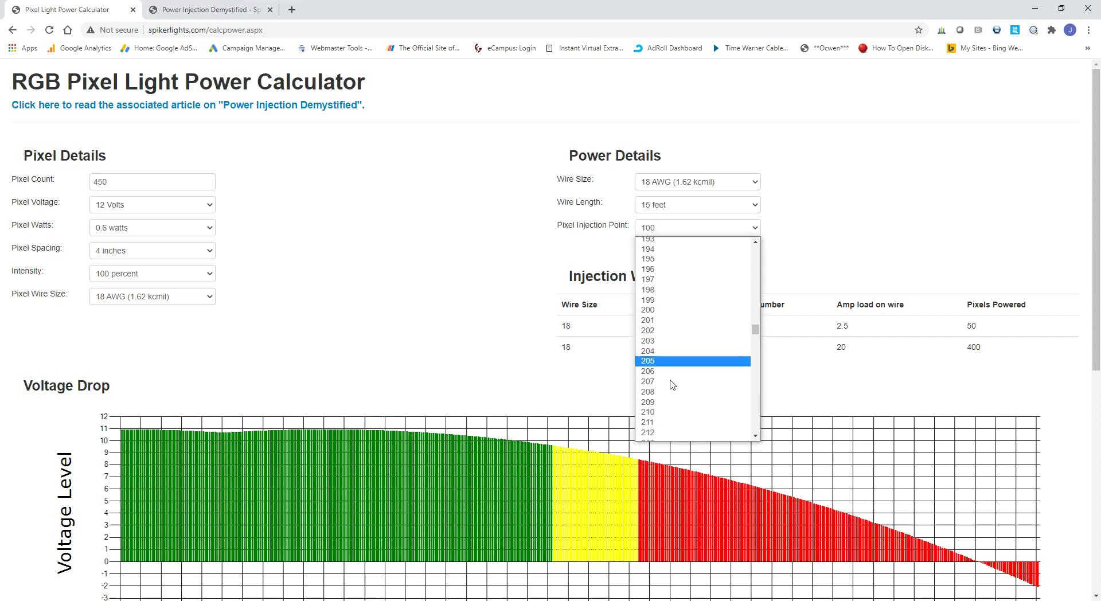
pyautogui.click(661, 310)
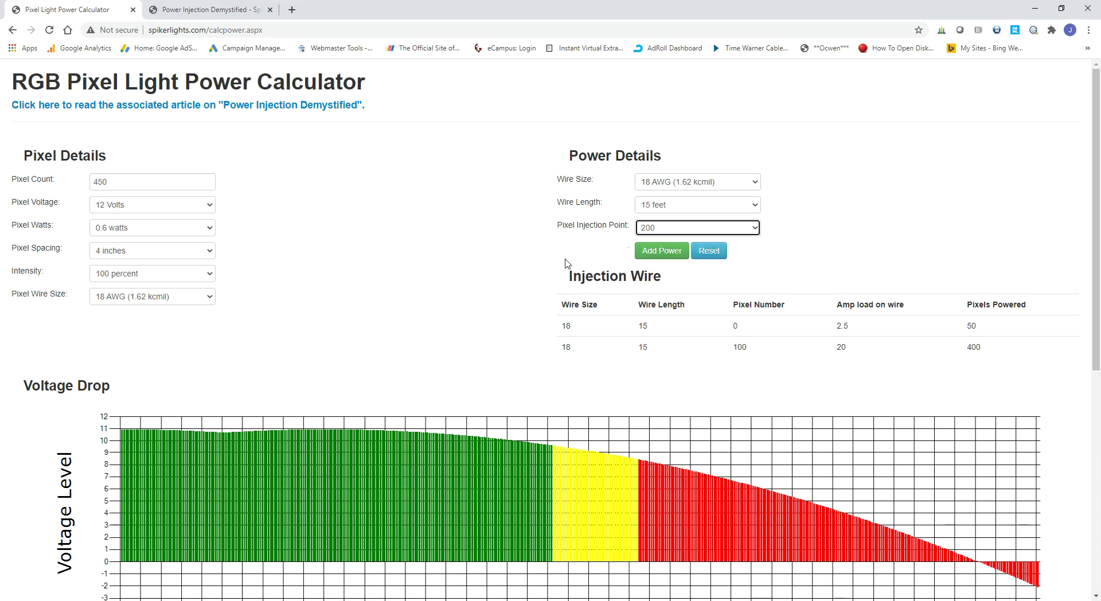
pyautogui.click(660, 251)
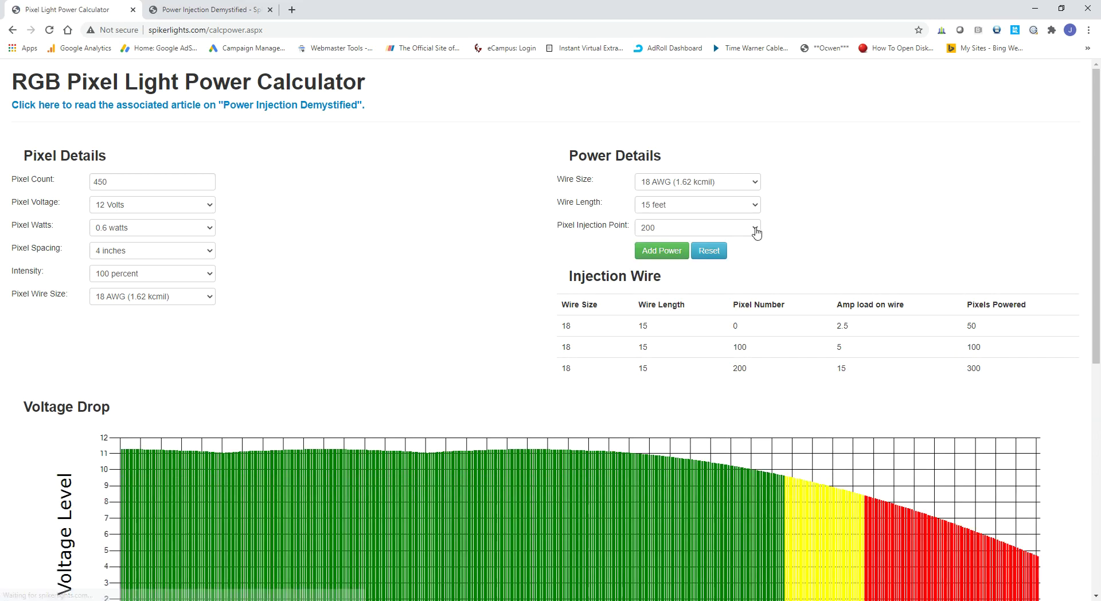
# Step: Add a power injection wire at pixel 300 with 18 AWG wire and a 15-foot length
pyautogui.click(755, 229)
pyautogui.scroll(-15, 679, 362)
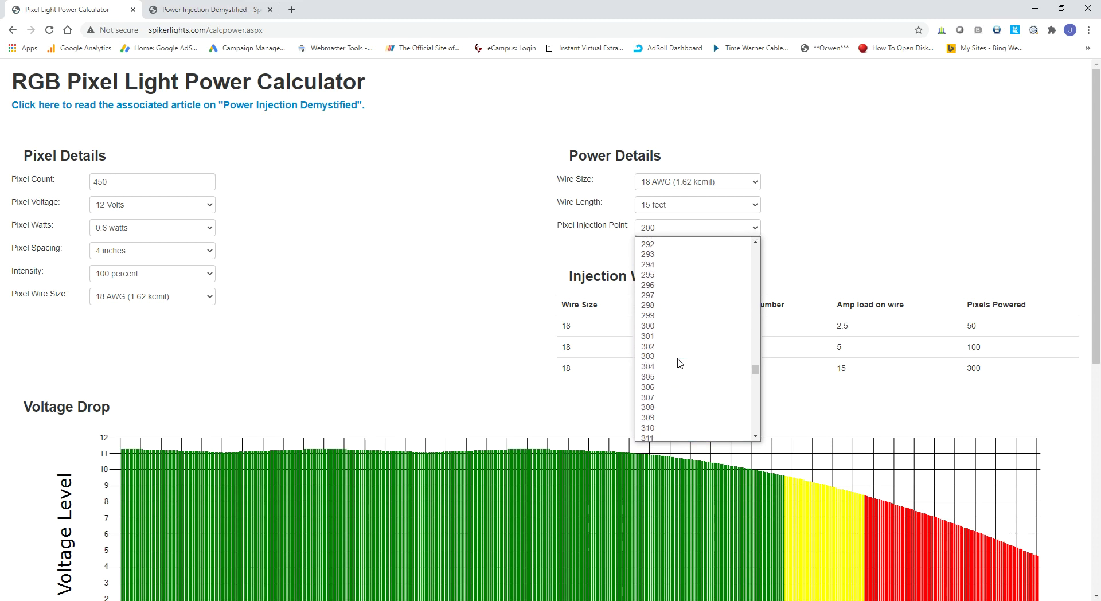
pyautogui.scroll(-8, 679, 364)
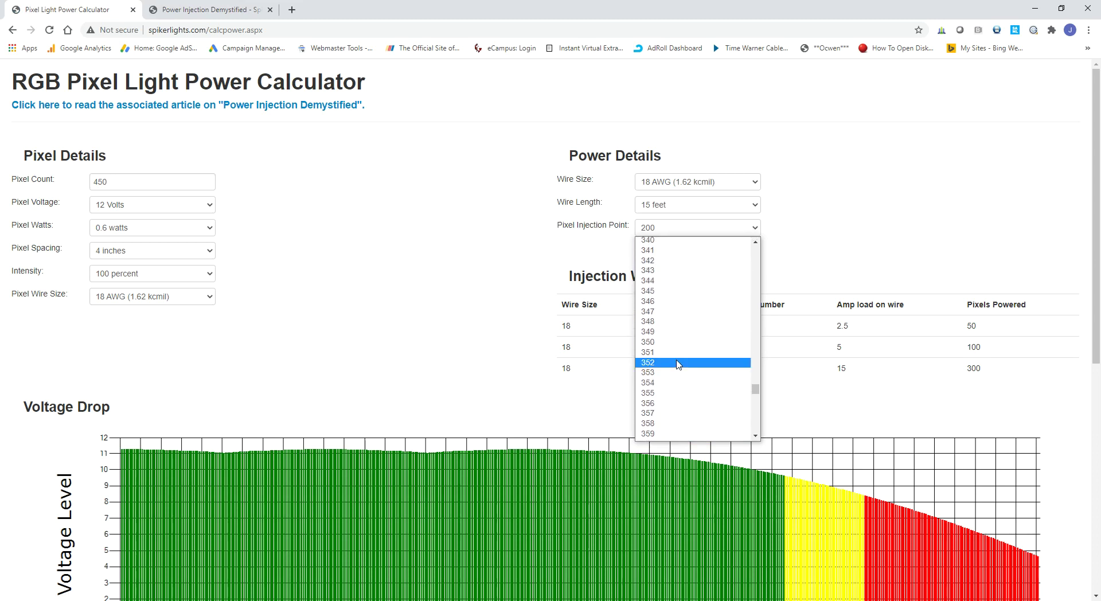
pyautogui.scroll(9, 678, 364)
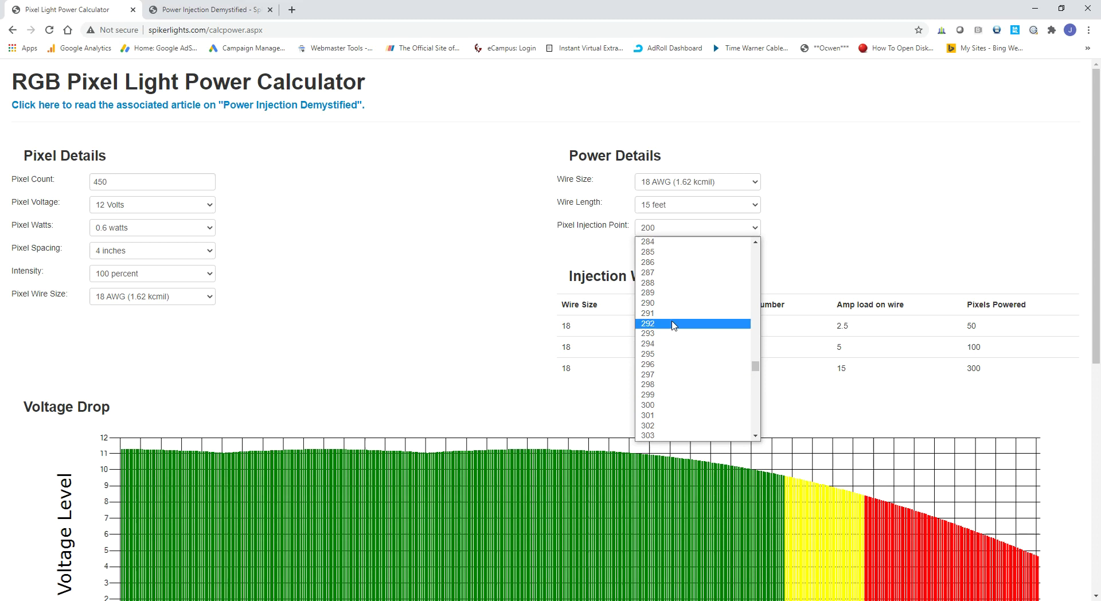
pyautogui.click(668, 309)
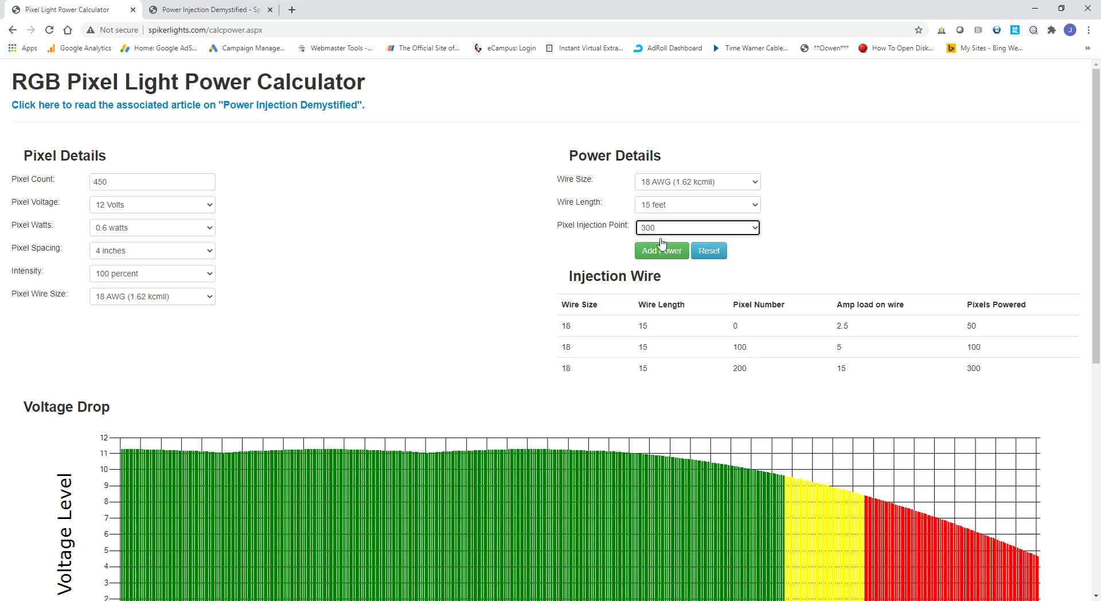
pyautogui.click(662, 246)
# Step: Add a further power injection wire at pixel 400
pyautogui.click(753, 229)
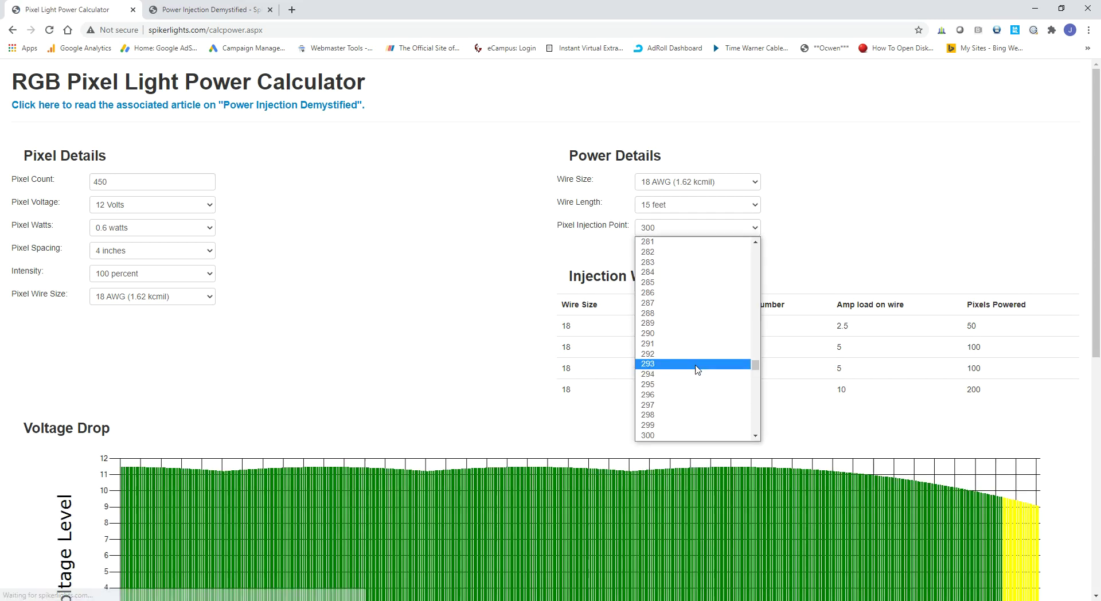
pyautogui.scroll(-20, 696, 367)
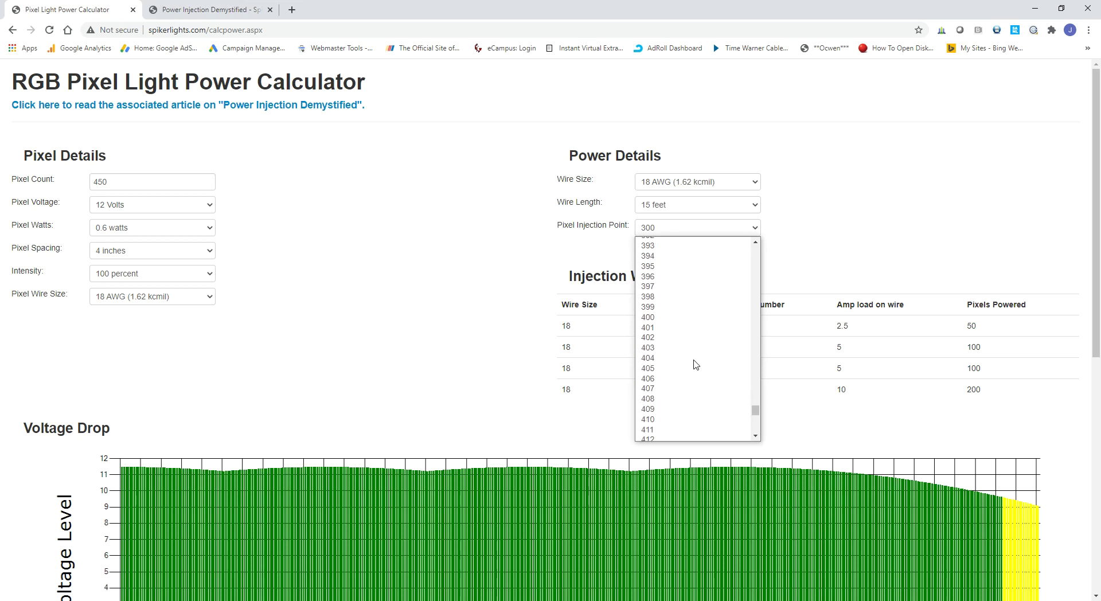
pyautogui.click(693, 317)
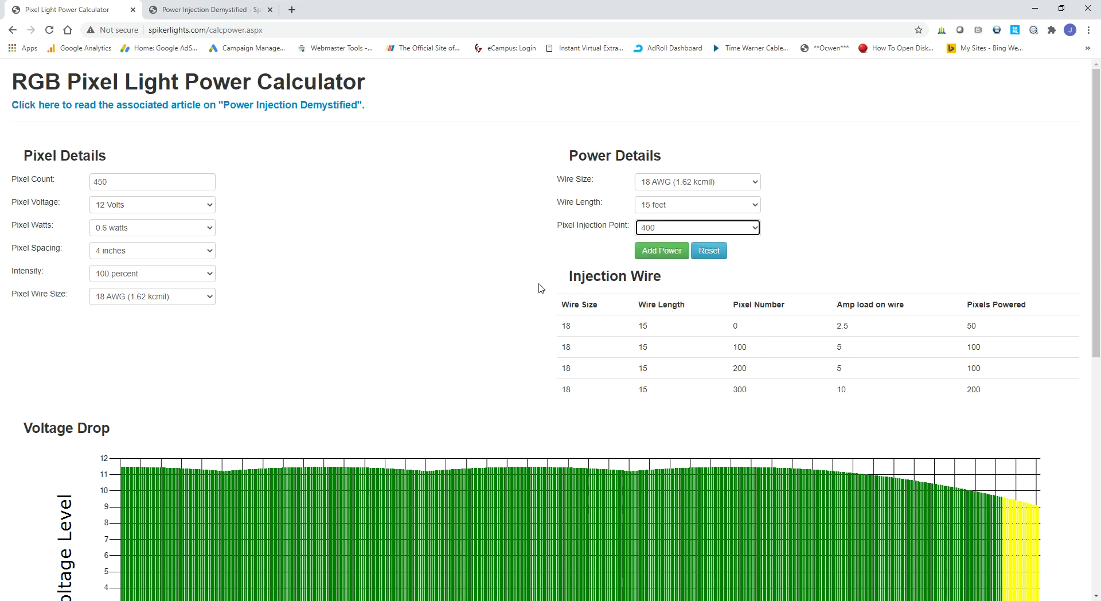
pyautogui.click(660, 251)
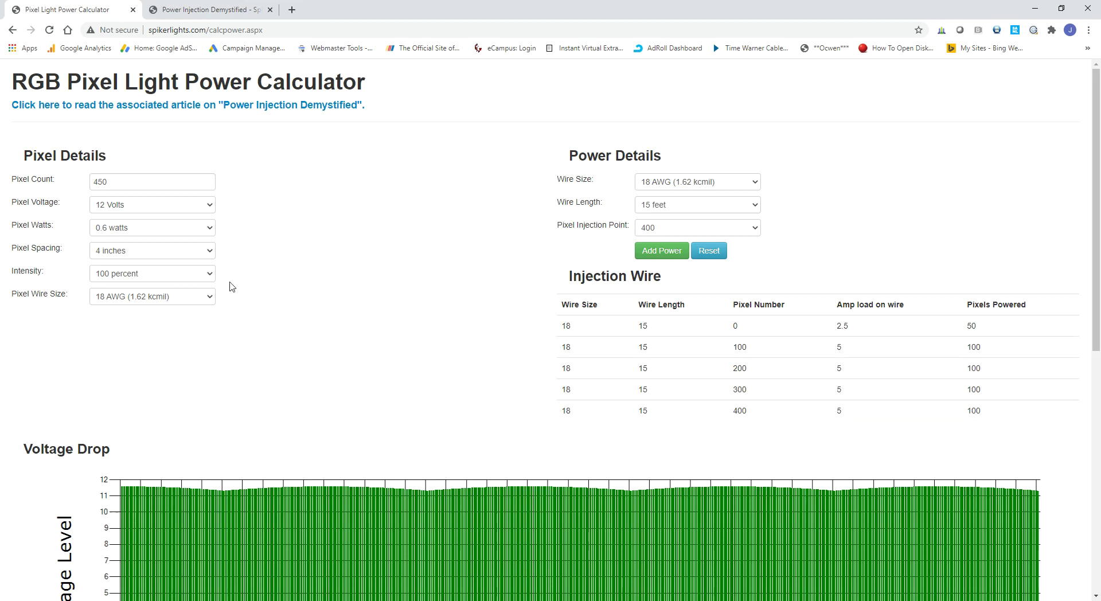
# Step: Set the intensity to 30 percent and reset the power injection wires
pyautogui.click(209, 273)
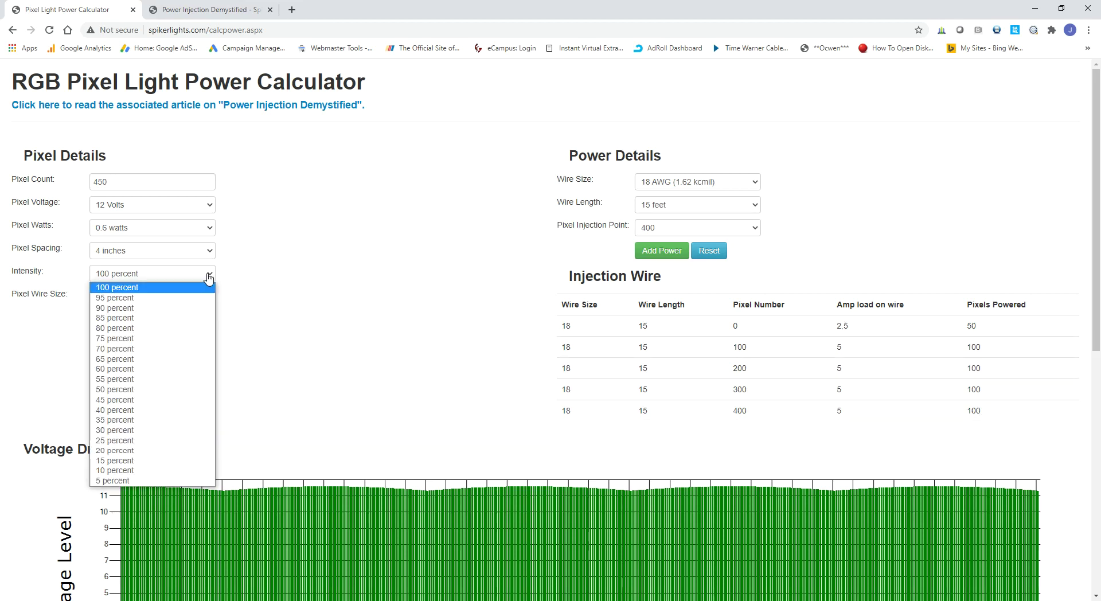
pyautogui.click(143, 431)
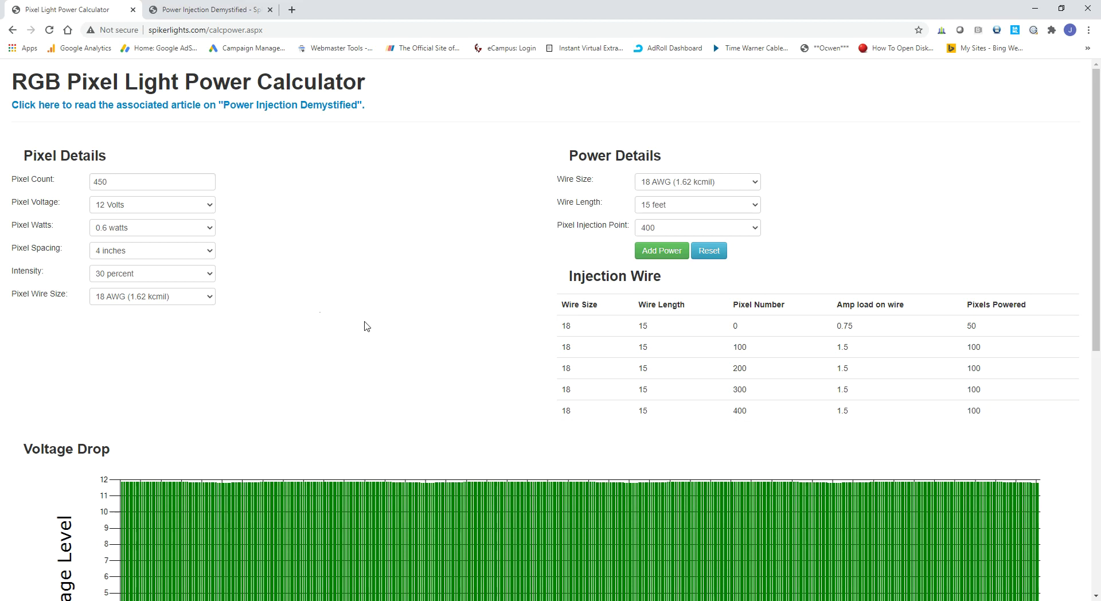
pyautogui.click(711, 252)
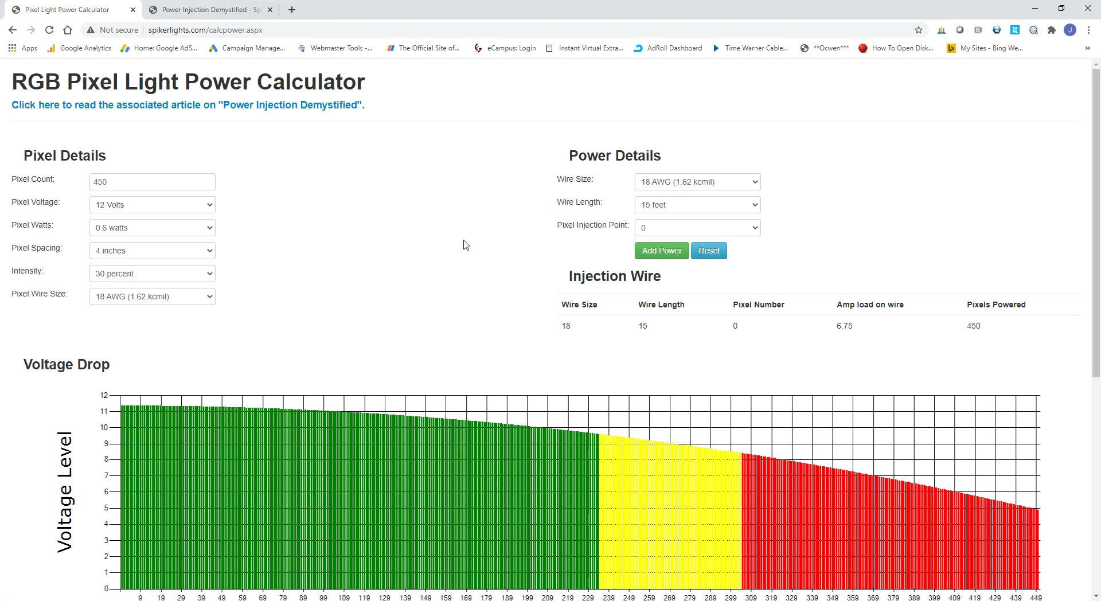
pyautogui.click(751, 231)
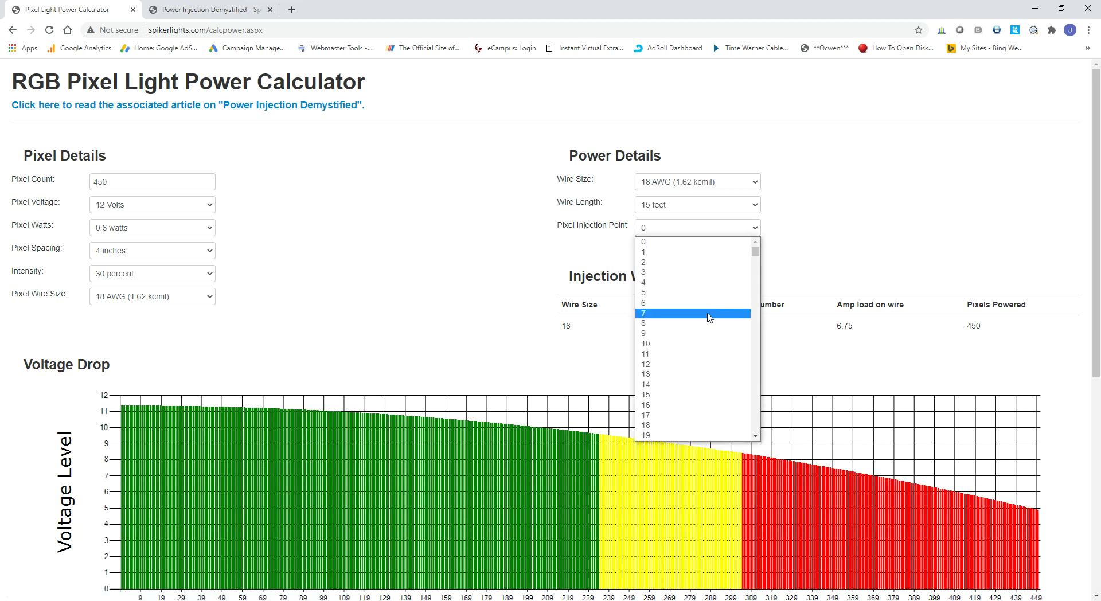
pyautogui.scroll(-20, 704, 318)
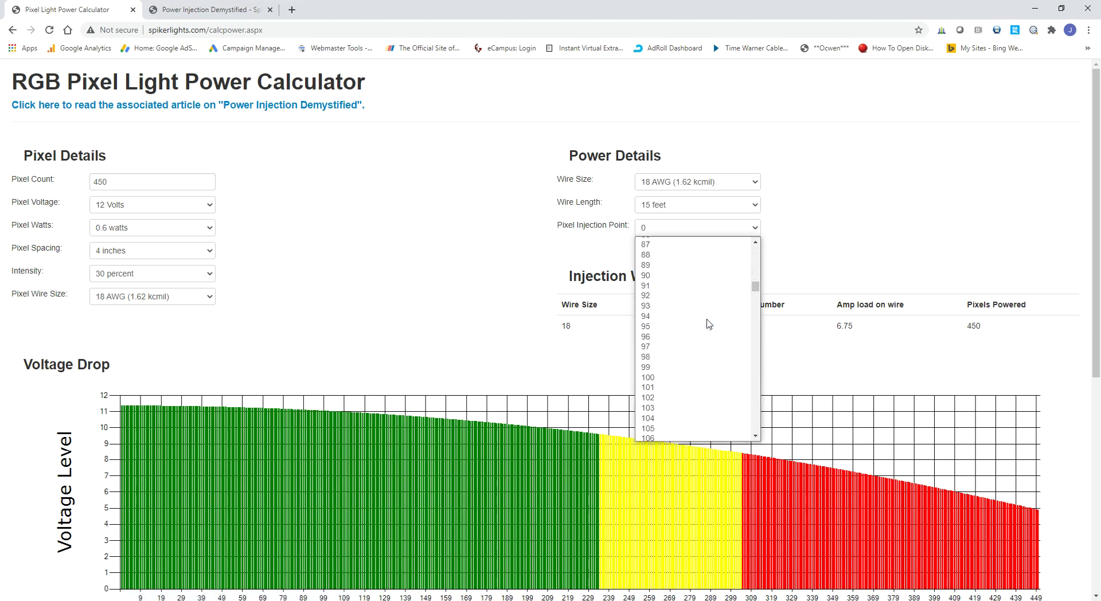
pyautogui.click(411, 221)
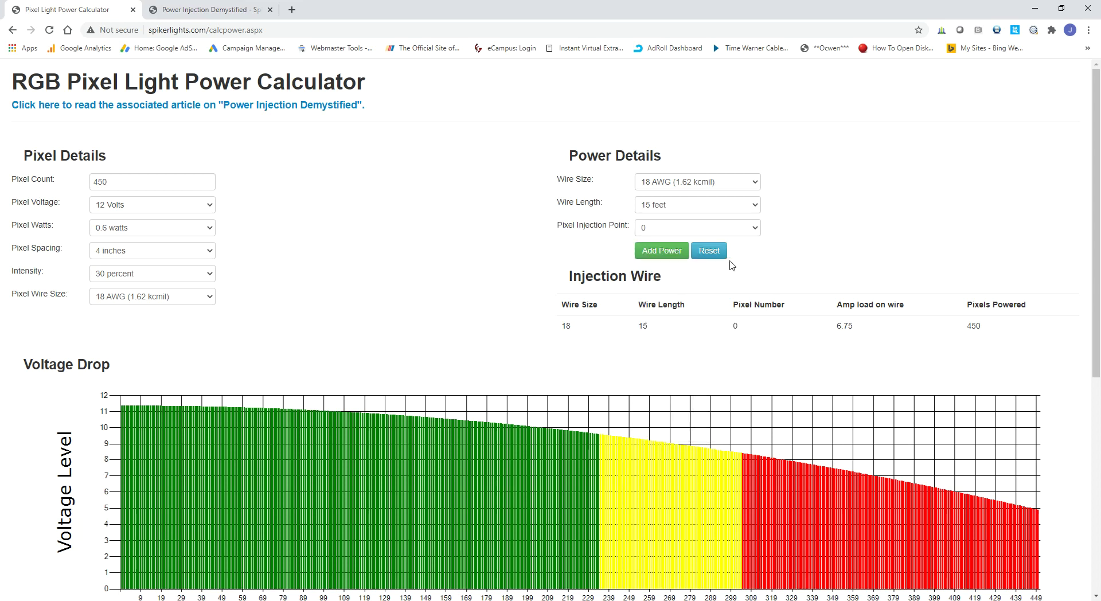
# Step: Add a power injection wire at pixel 375 for the 450-pixel string at 30 percent intensity
pyautogui.click(676, 228)
pyautogui.scroll(-11, 678, 327)
pyautogui.scroll(-20, 677, 339)
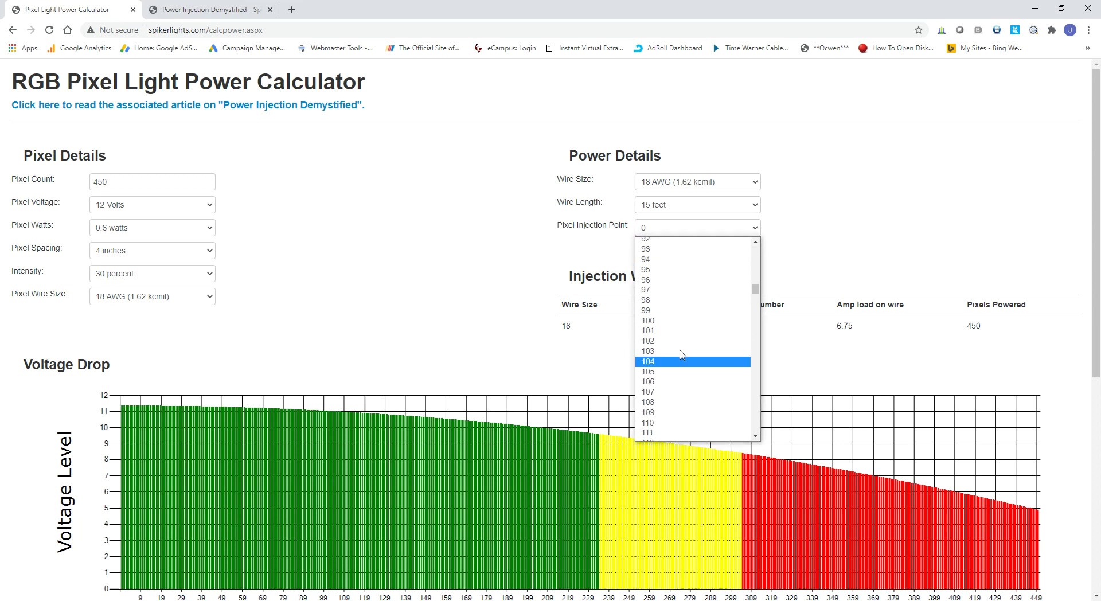
pyautogui.scroll(-5, 678, 349)
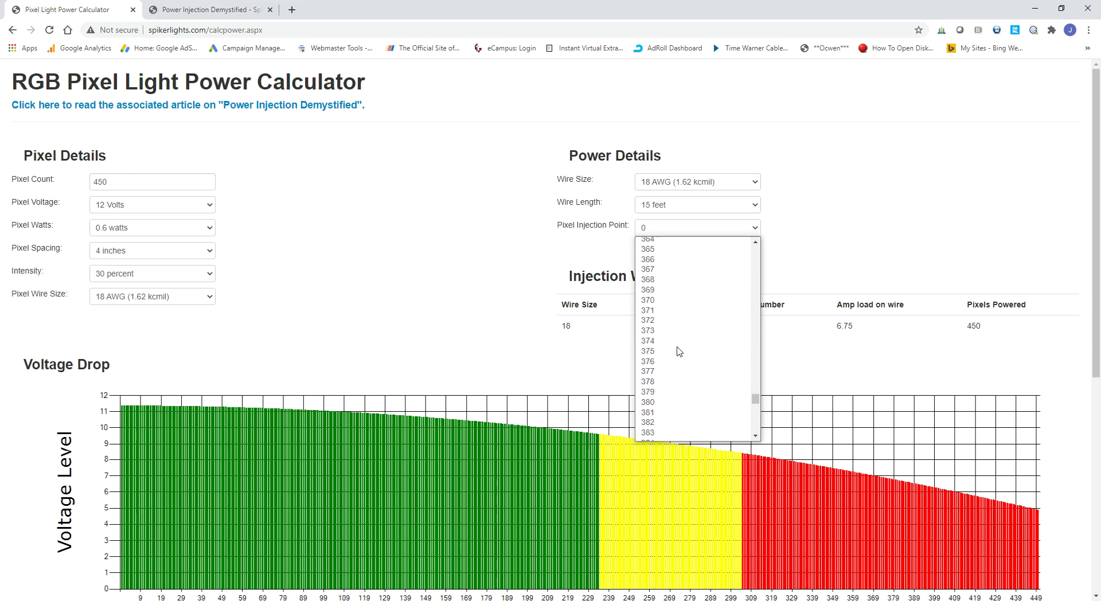
pyautogui.click(671, 342)
pyautogui.click(664, 250)
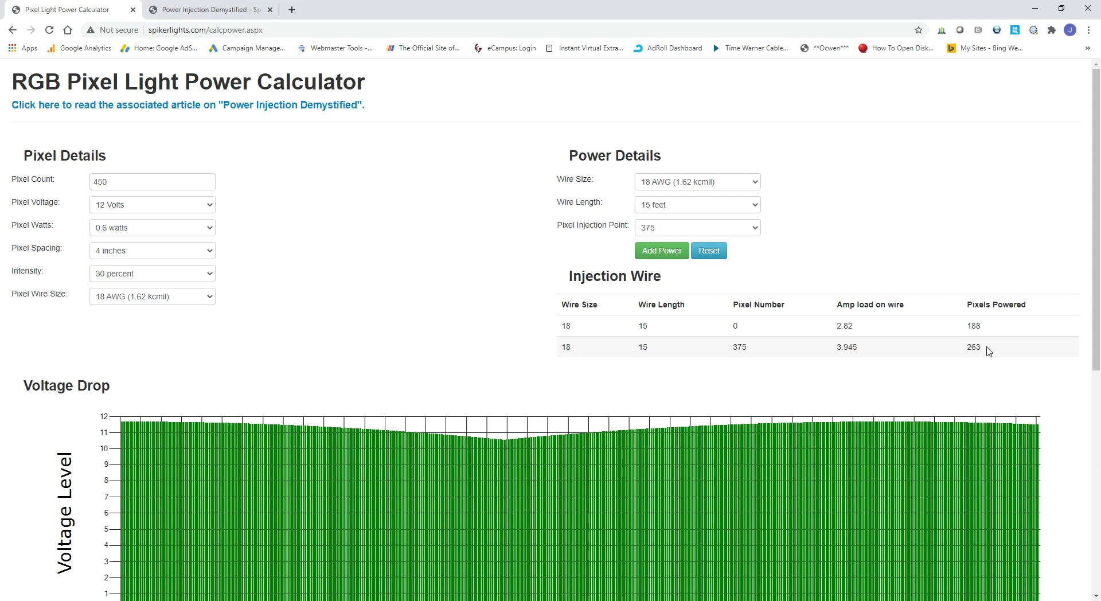
# Step: Reset the power injection wires, examining the voltage drop chart with and without the injection at pixel 375
pyautogui.scroll(-2, 453, 414)
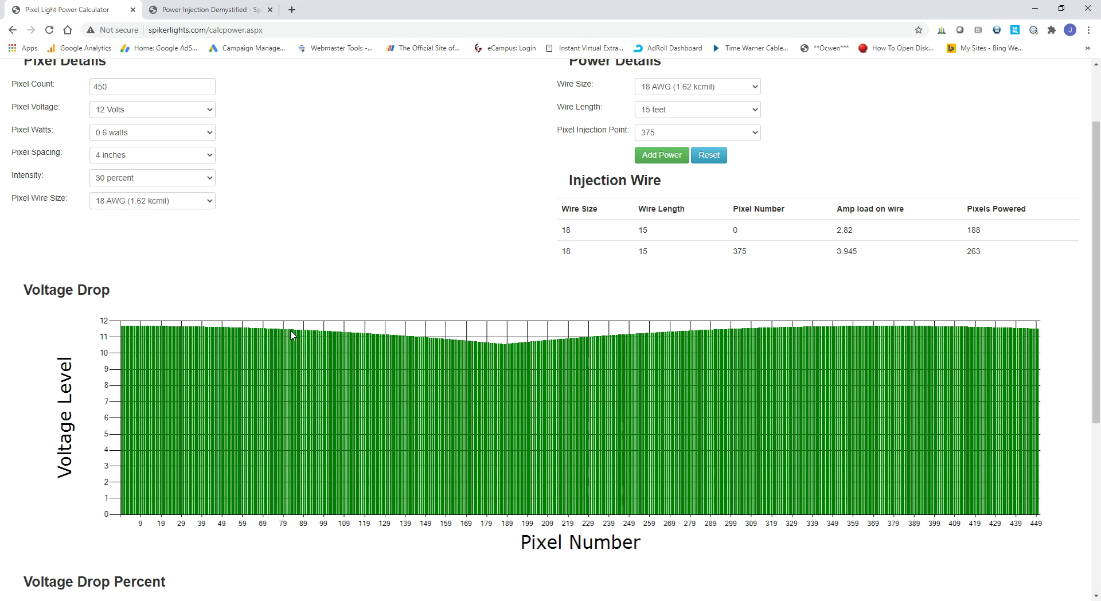
pyautogui.scroll(-1, 343, 291)
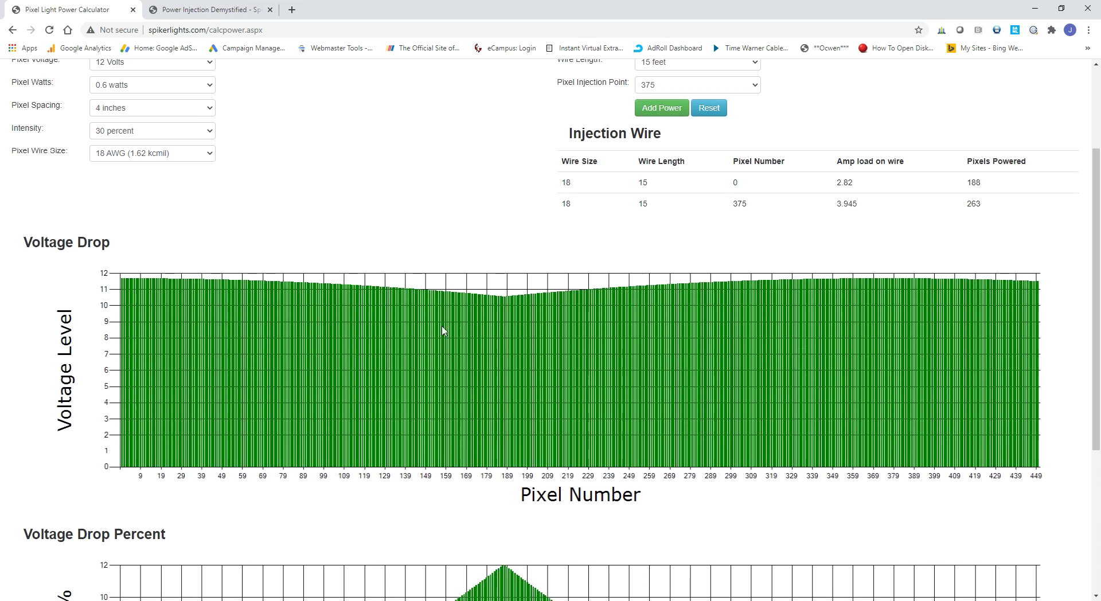
pyautogui.scroll(-2, 441, 328)
pyautogui.scroll(2, 442, 328)
pyautogui.click(708, 108)
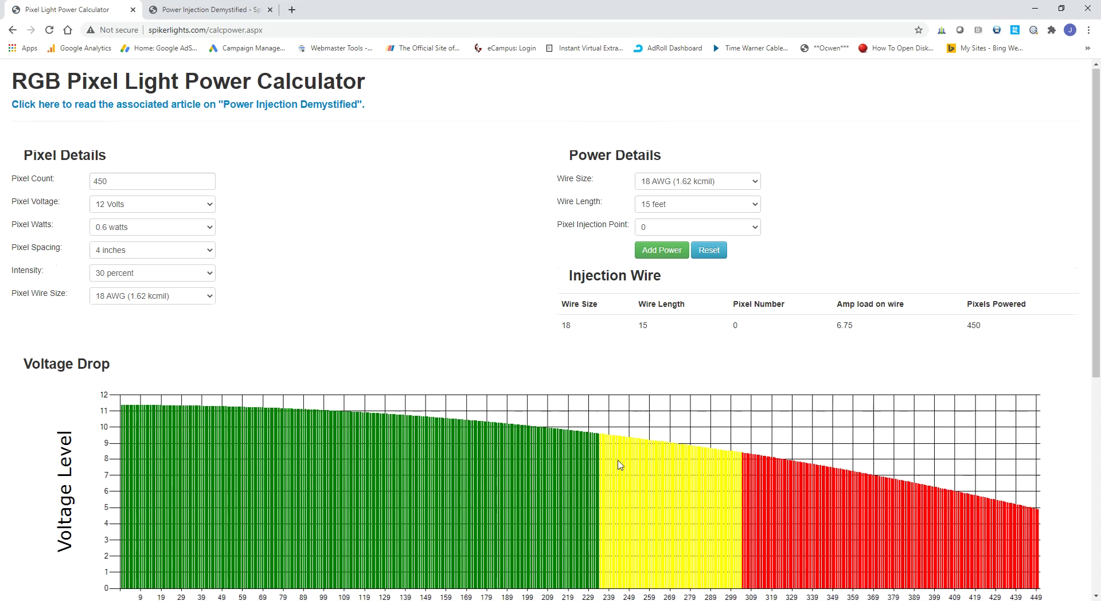
pyautogui.scroll(-2, 722, 410)
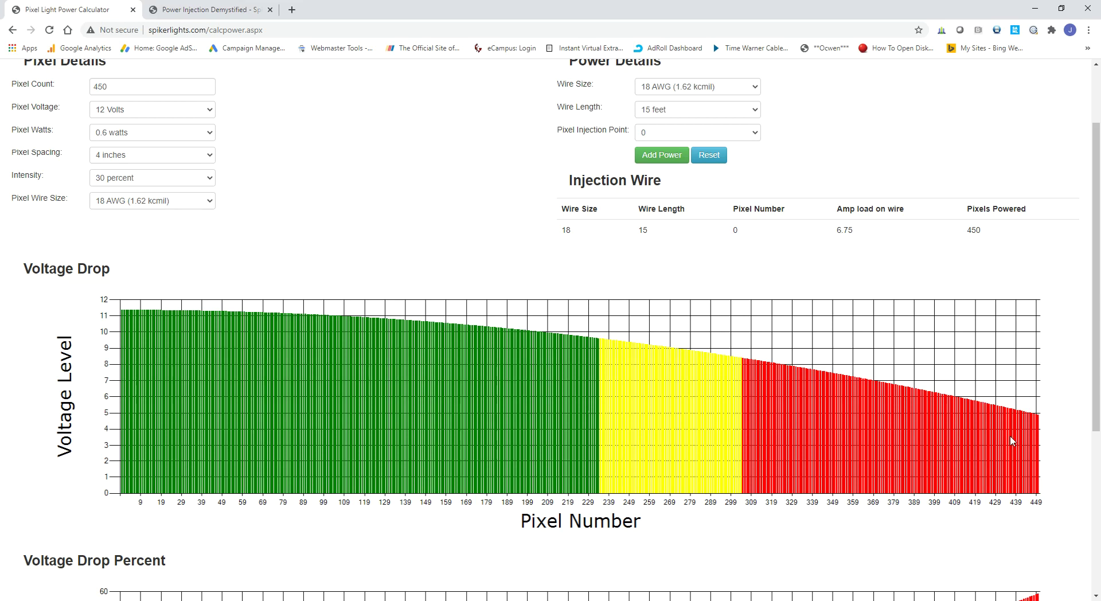
pyautogui.scroll(2, 361, 326)
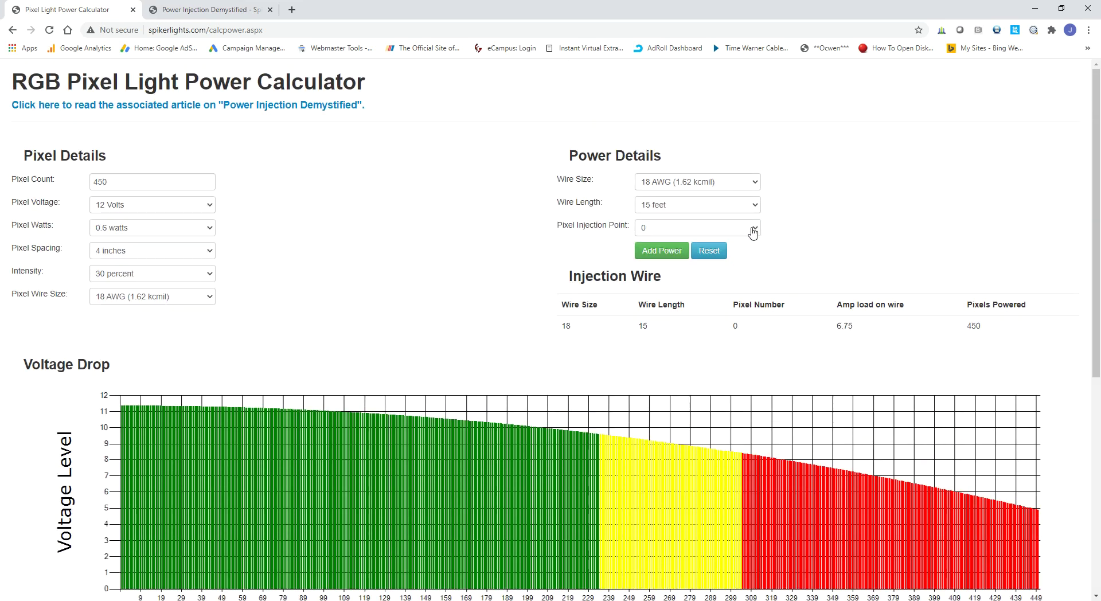
pyautogui.click(752, 231)
pyautogui.scroll(-15, 695, 332)
pyautogui.click(645, 338)
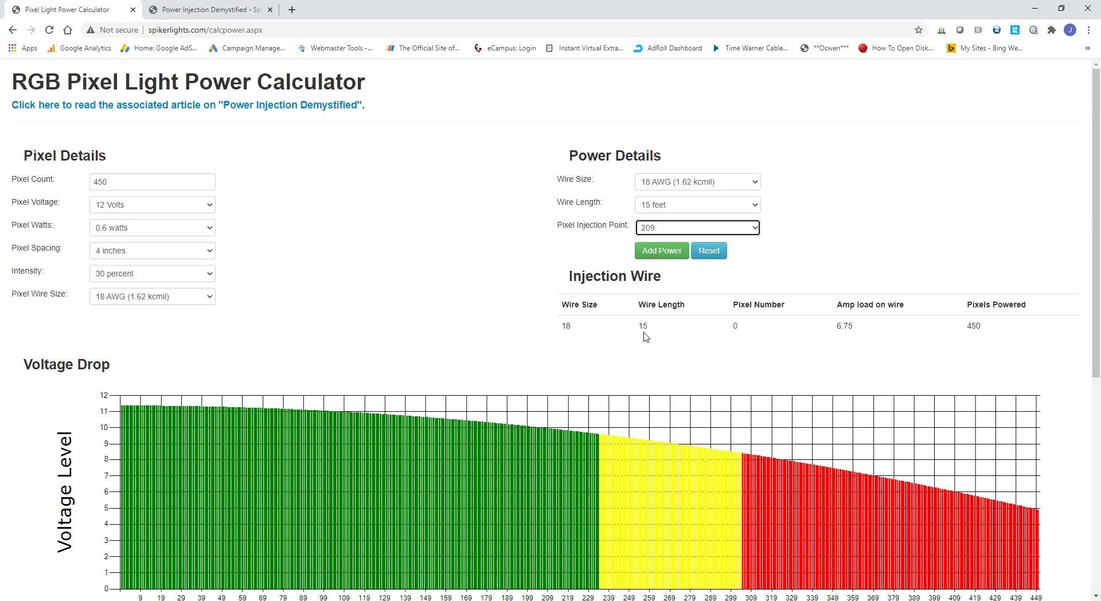
pyautogui.click(718, 251)
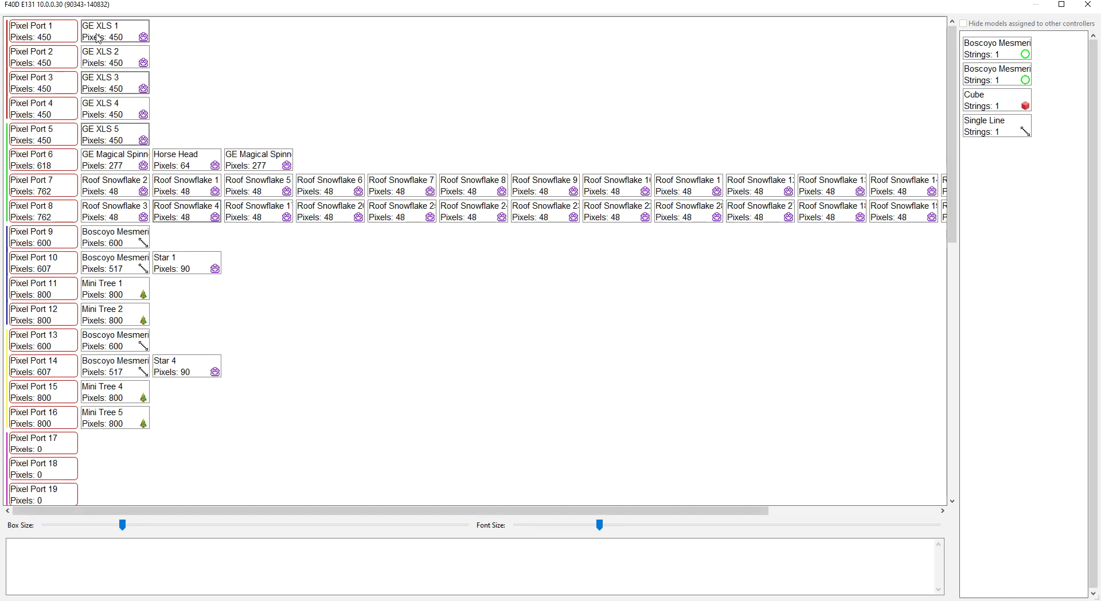
# Step: Check the first ports in the controller's pixel port layout, return to the power calculator and set the pixel count to 1350
pyautogui.moveTo(48, 33)
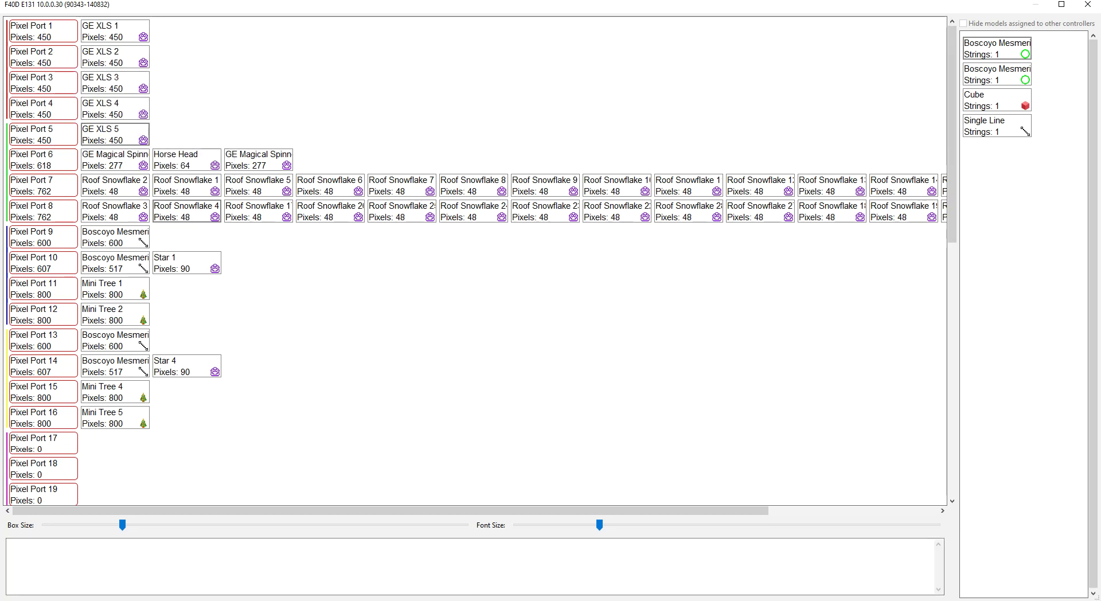
pyautogui.click(200, 578)
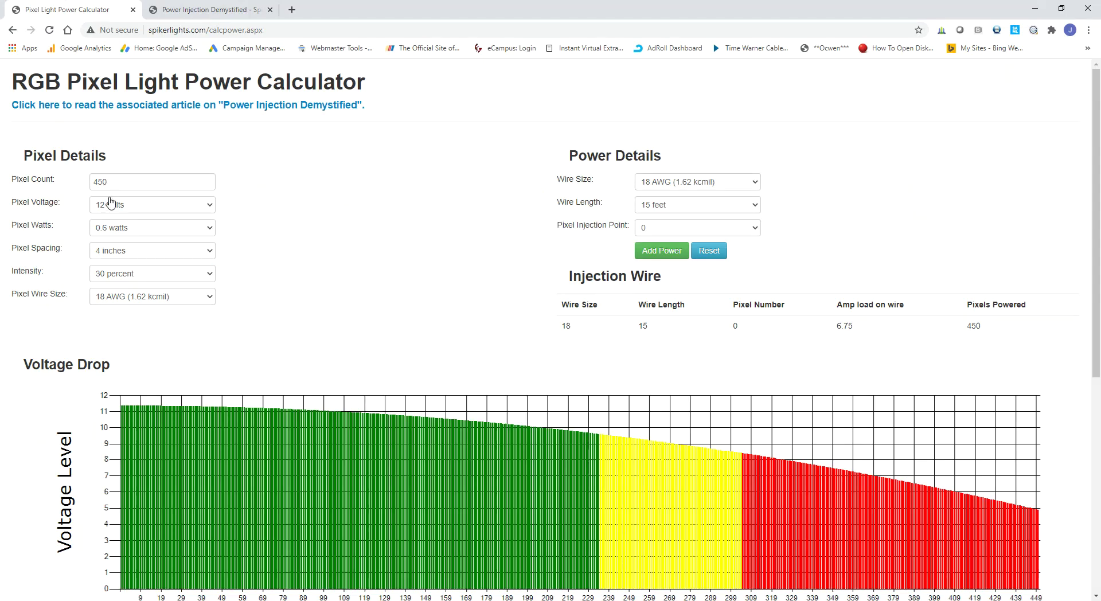
pyautogui.doubleClick(119, 181)
pyautogui.write('13')
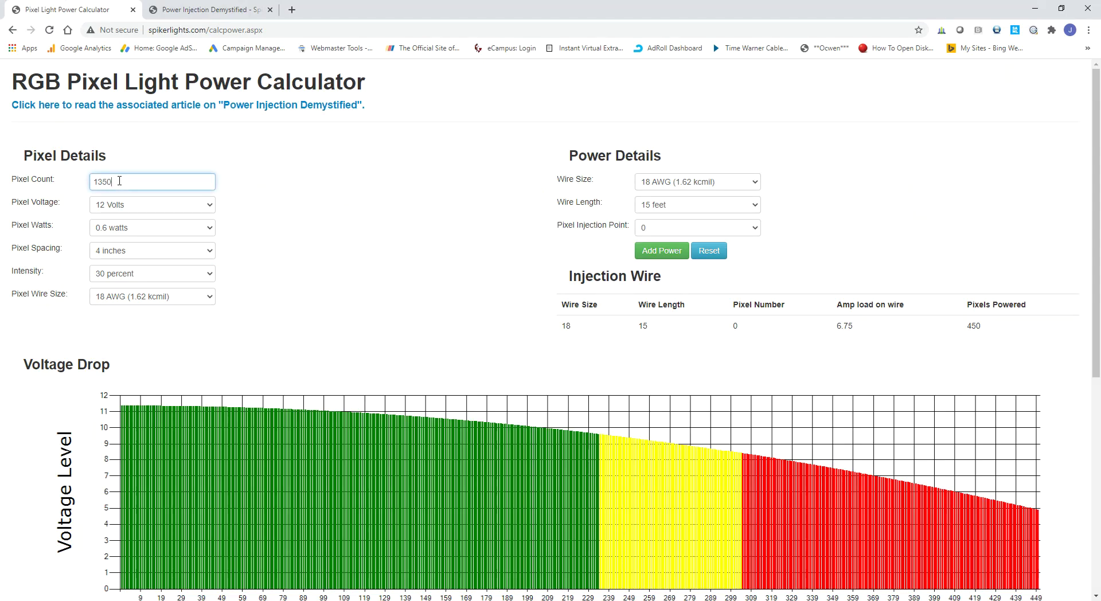
pyautogui.click(339, 268)
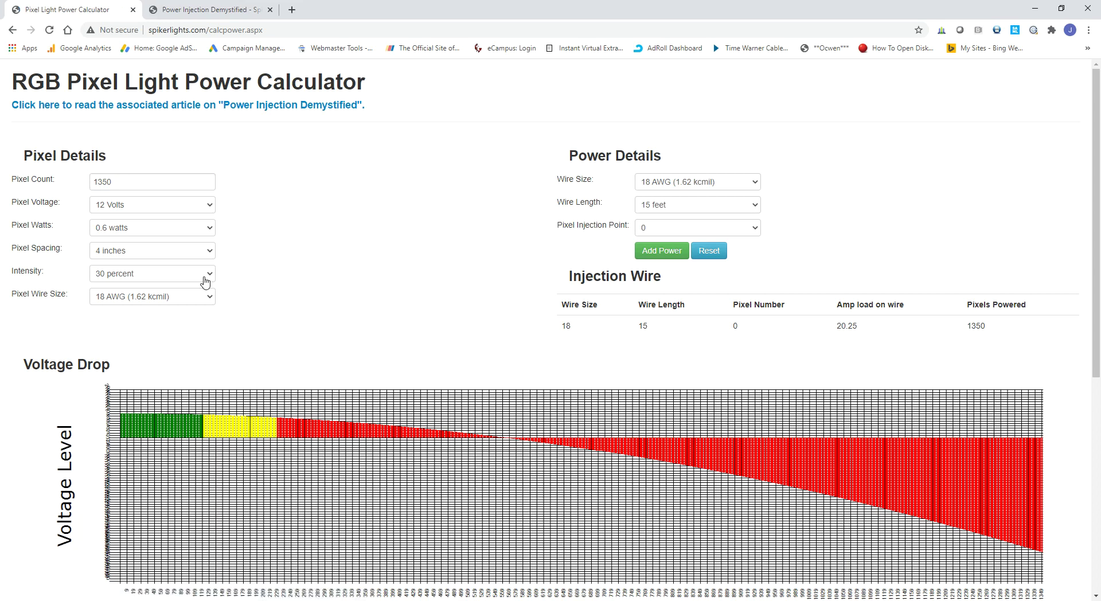
# Step: Try the intensity at 100 percent to examine the amp load on the wire, and return it to 30 percent
pyautogui.click(197, 279)
pyautogui.click(172, 287)
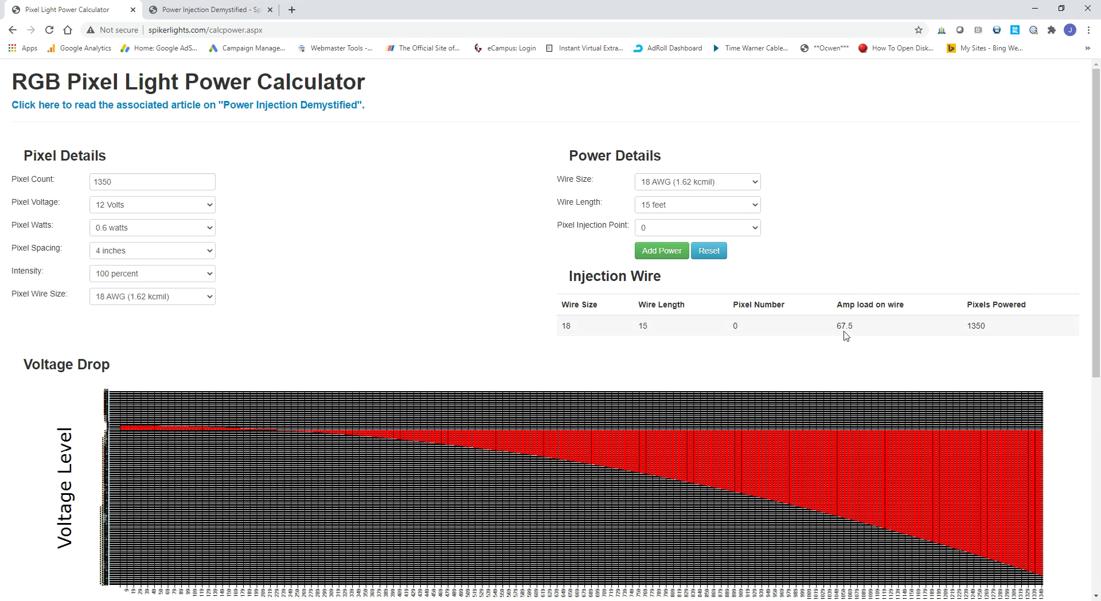
pyautogui.click(201, 276)
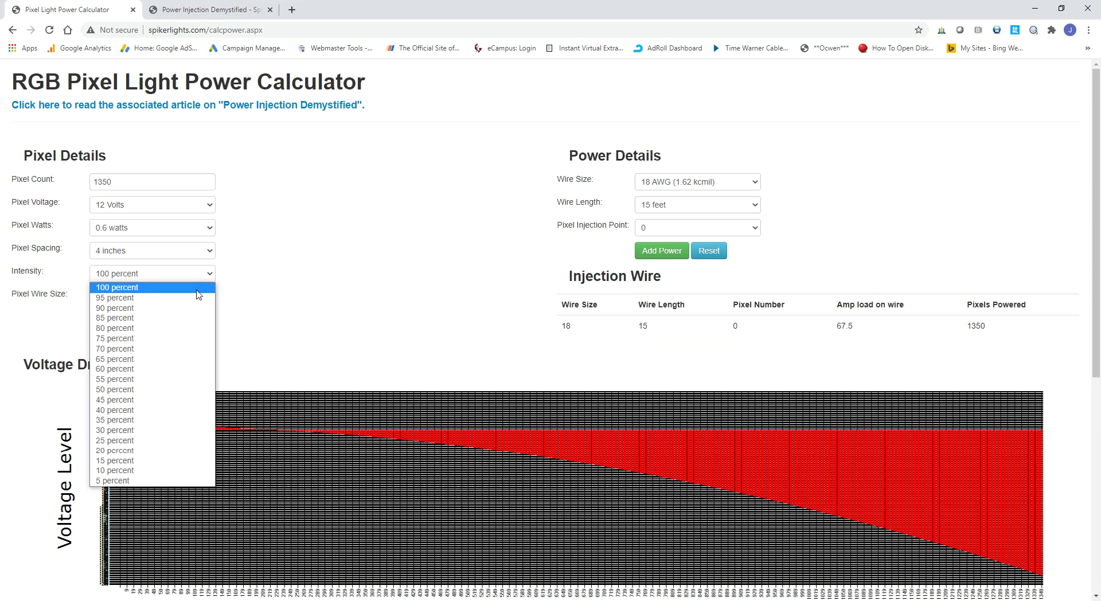
pyautogui.click(148, 430)
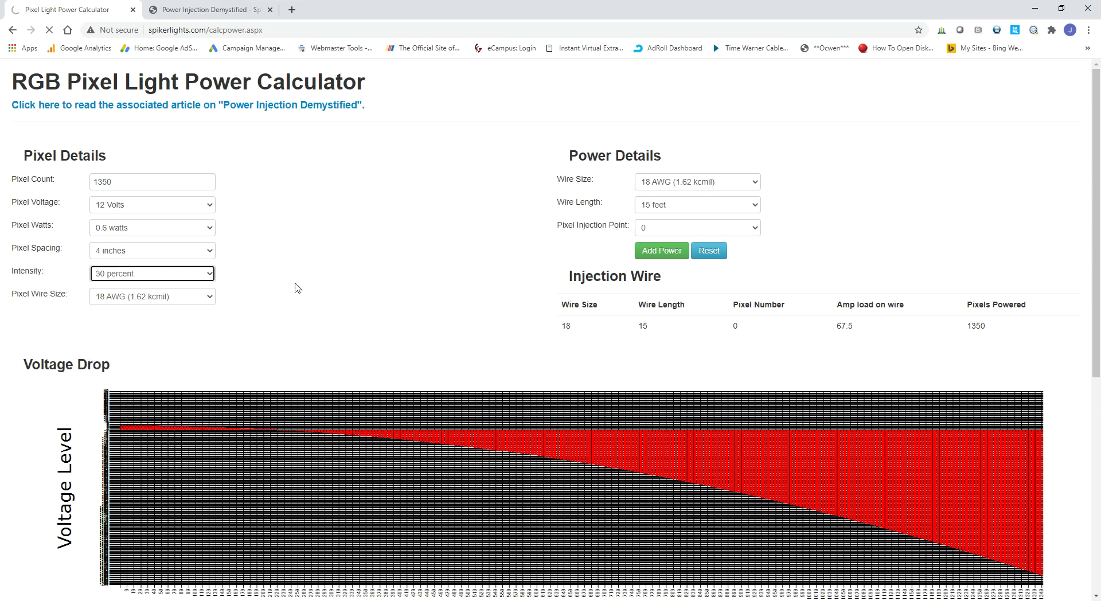